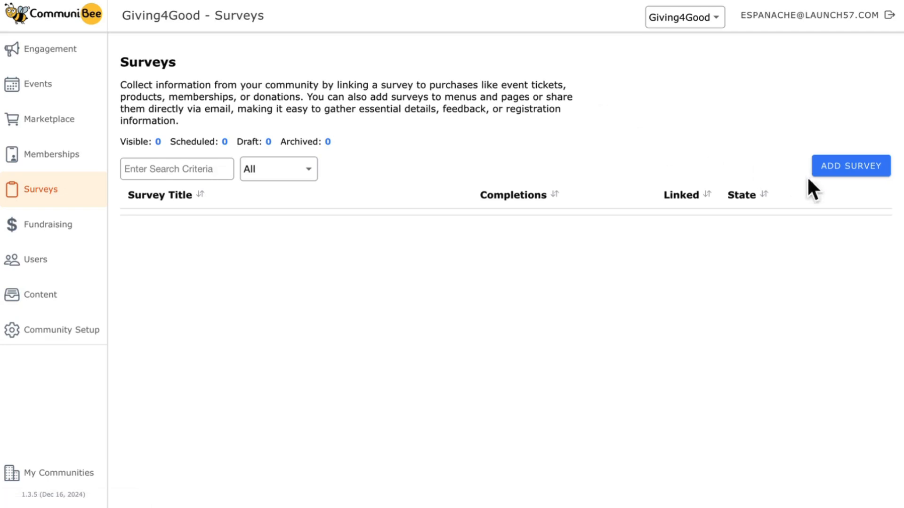
# Step: Create a survey page titled "Dietary Restrictions" with the slug dietary-restrictions and save it
pyautogui.click(851, 166)
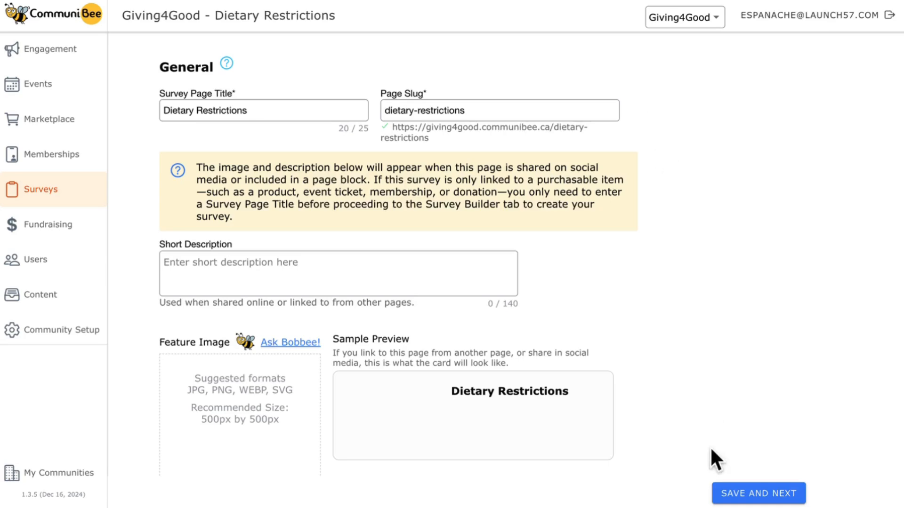
pyautogui.click(763, 499)
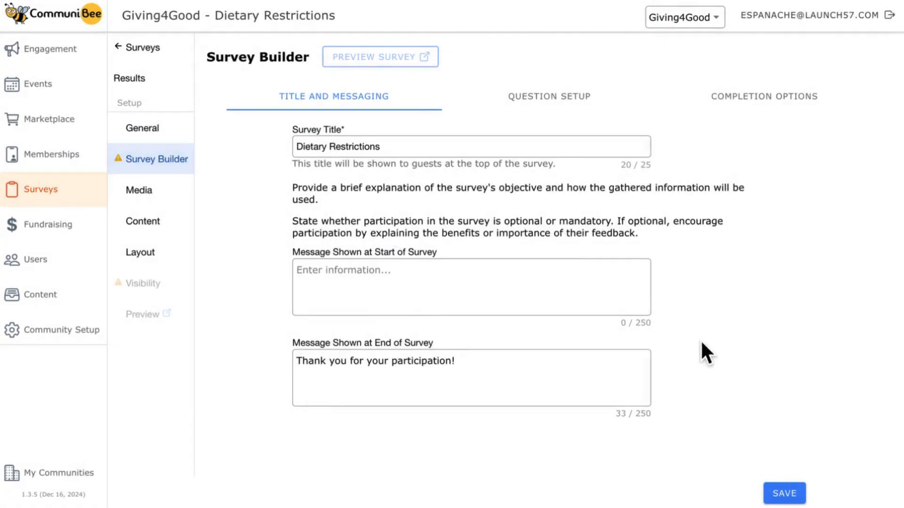
# Step: Go to the survey's question setup and open the answer type choices for a new question
pyautogui.click(550, 116)
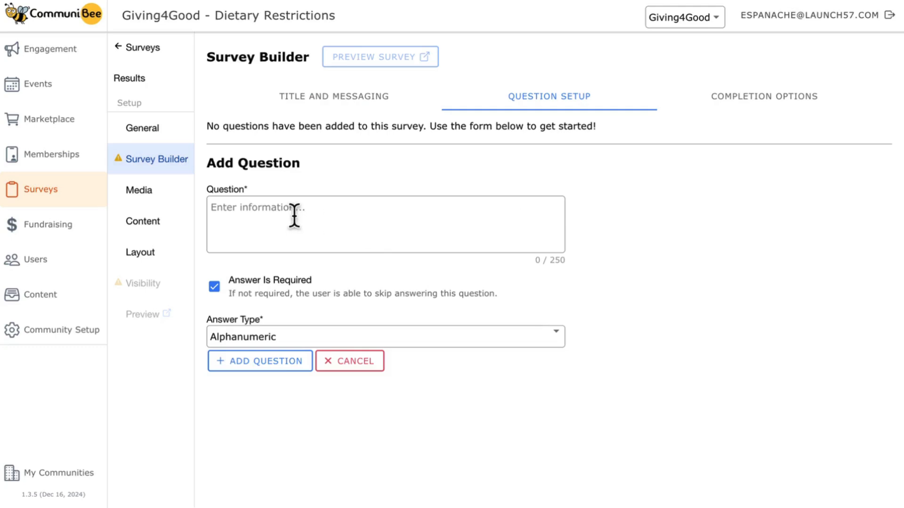
pyautogui.click(283, 297)
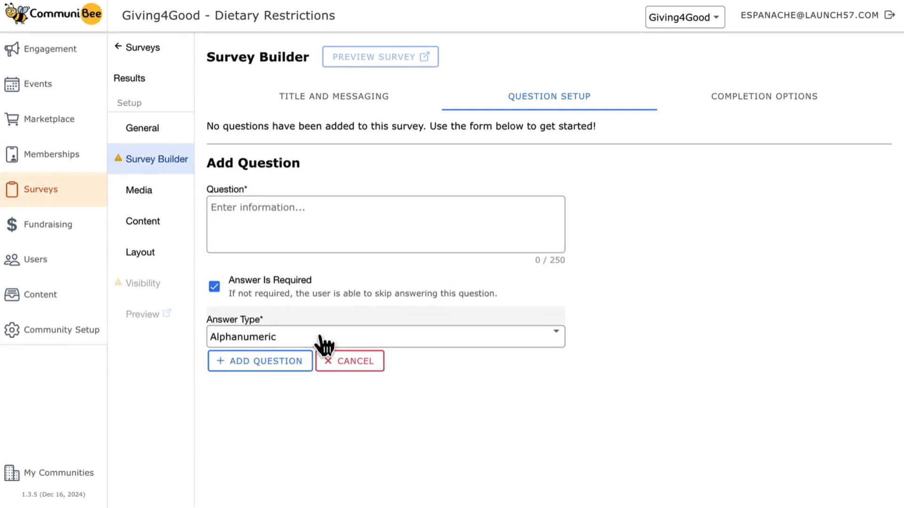
pyautogui.click(324, 342)
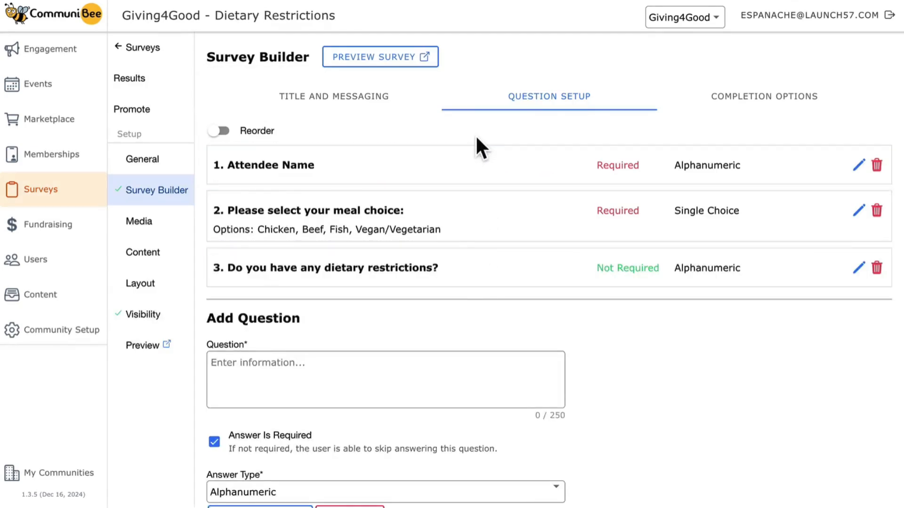
# Step: Try out reordering on the Attendee Name question and switch reordering off again
pyautogui.click(224, 134)
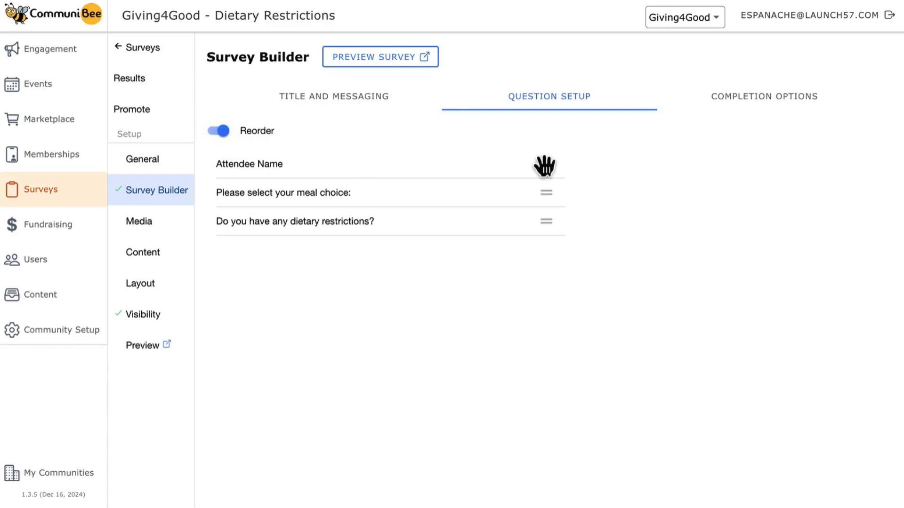
pyautogui.moveTo(544, 164)
pyautogui.mouseDown()
pyautogui.moveTo(553, 203)
pyautogui.moveTo(543, 192)
pyautogui.moveTo(550, 161)
pyautogui.mouseUp()
pyautogui.click(228, 128)
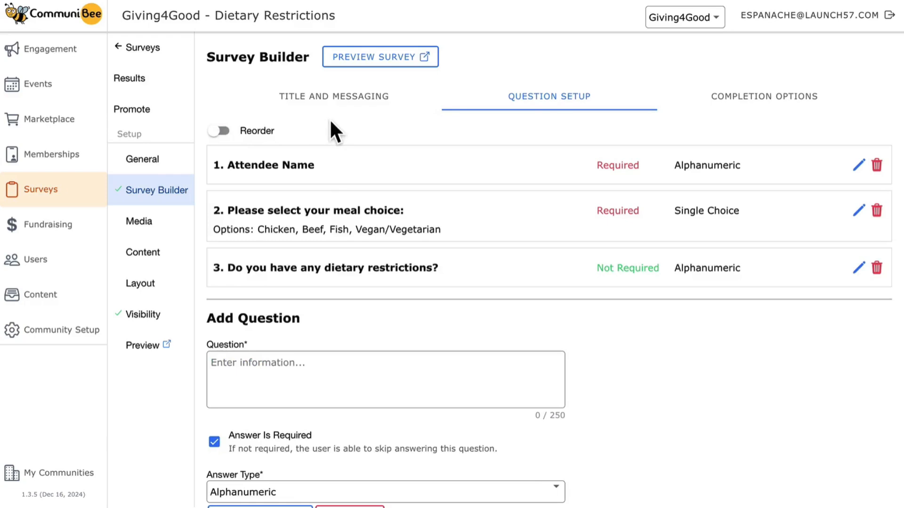
# Step: Preview the Dietary Restrictions survey through all its questions to the end message and close the preview
pyautogui.click(395, 62)
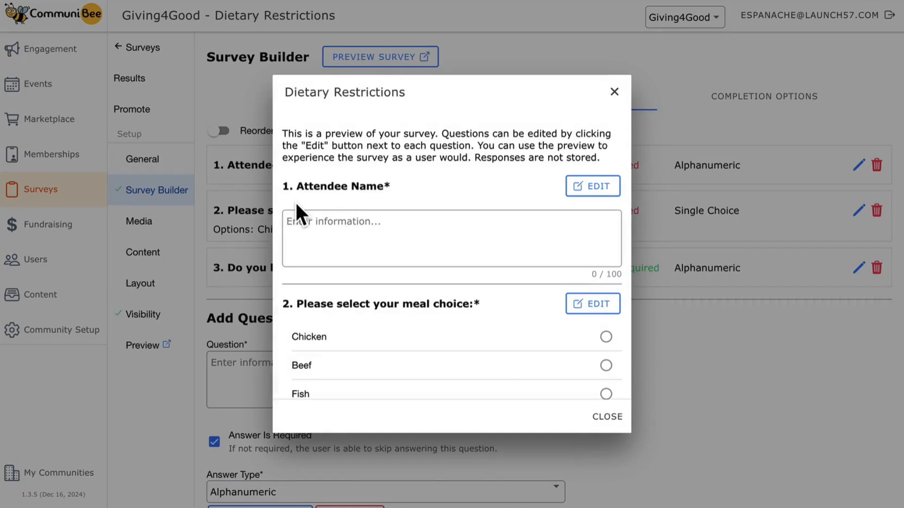
pyautogui.scroll(-4, 295, 202)
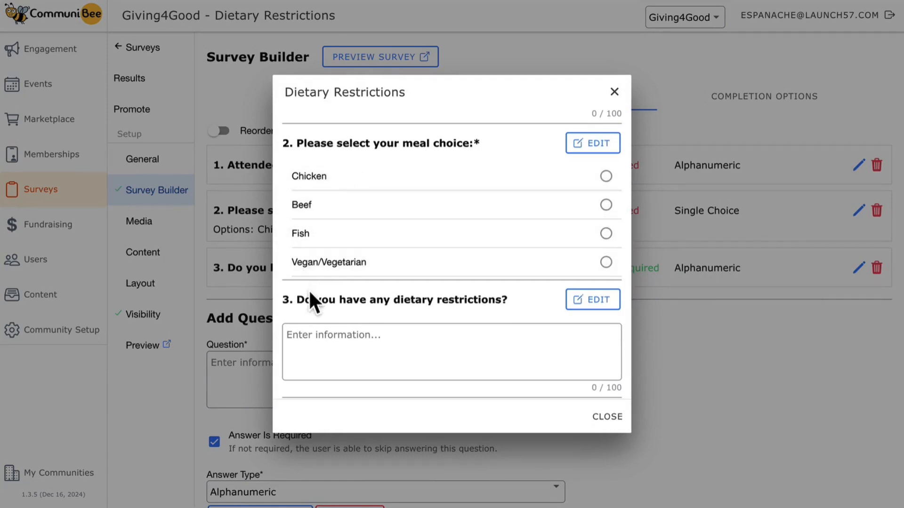
pyautogui.scroll(-1, 309, 293)
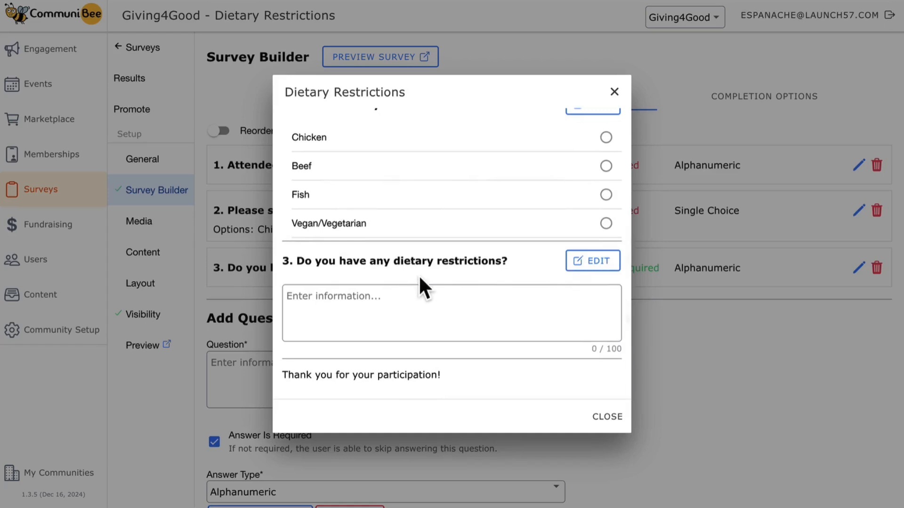
pyautogui.click(602, 422)
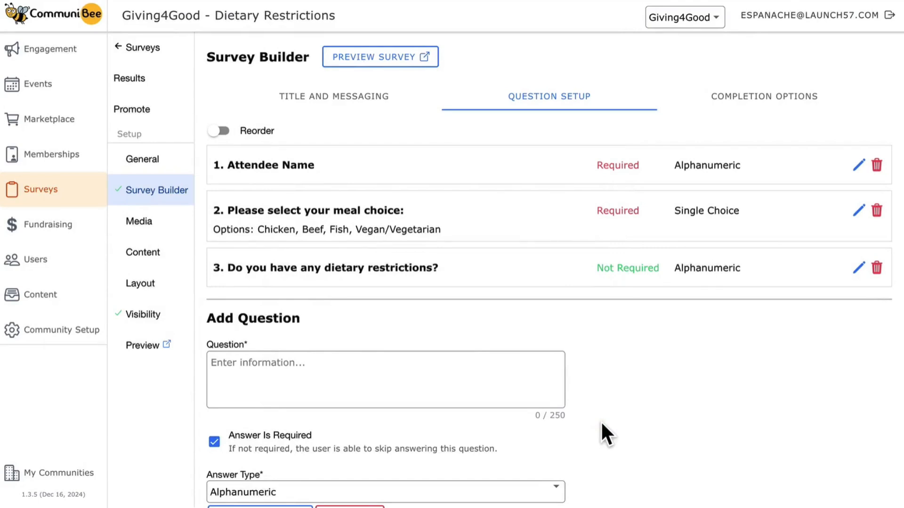
# Step: Review the survey's completion requirement and purchase settings in the completion options
pyautogui.click(786, 112)
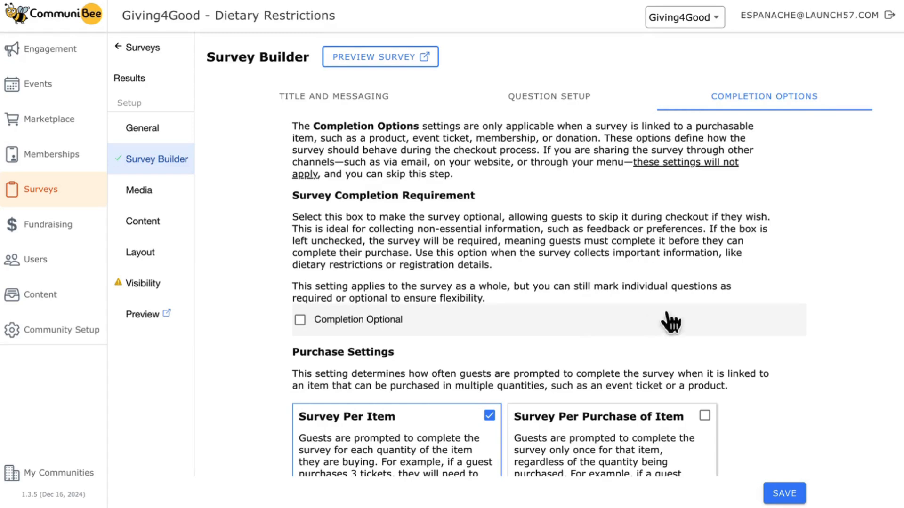
pyautogui.scroll(-3, 831, 348)
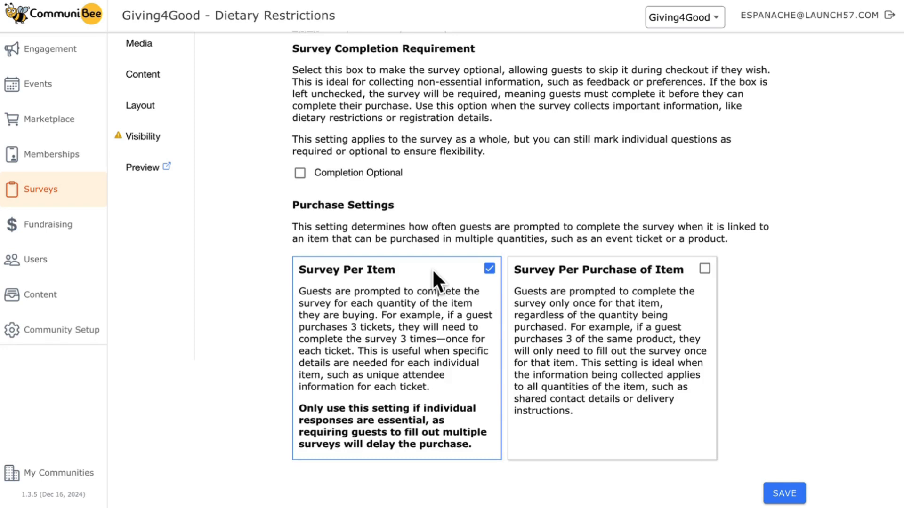
pyautogui.scroll(3, 211, 188)
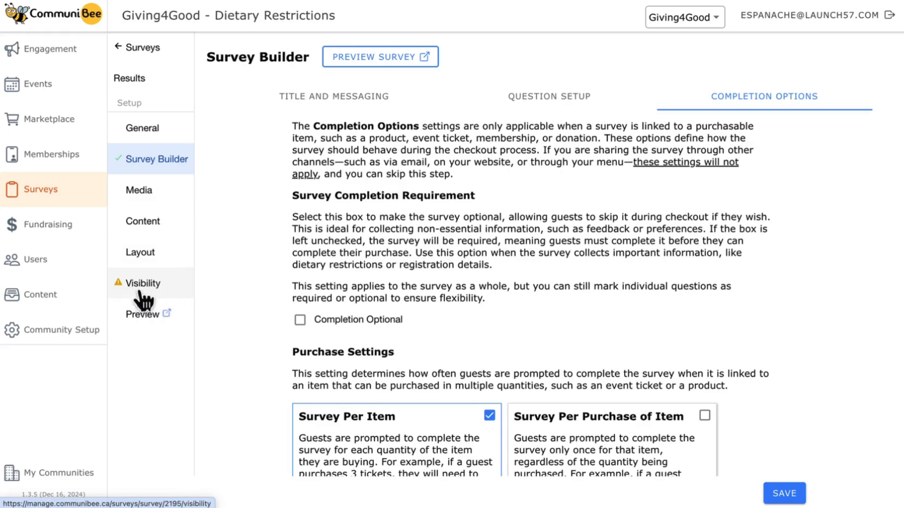
# Step: Set the Dietary Restrictions survey's visibility status to Live and save it
pyautogui.click(158, 301)
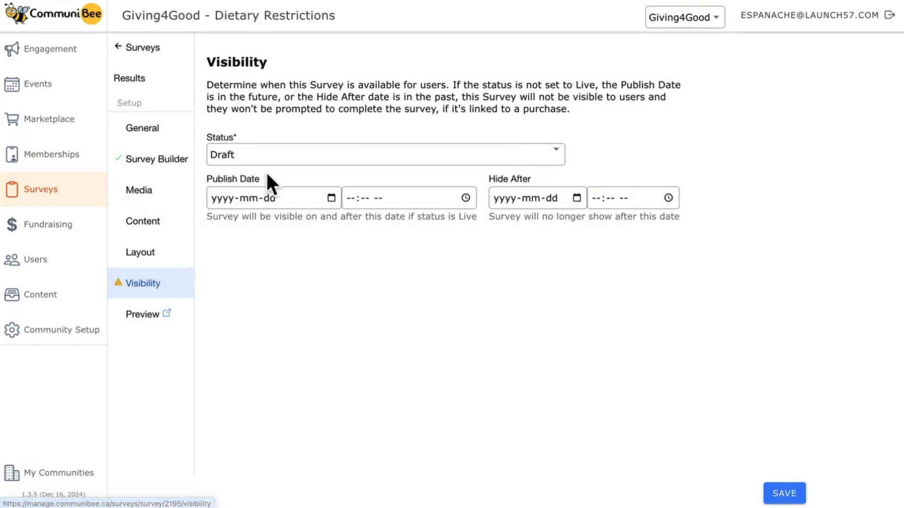
pyautogui.click(270, 157)
pyautogui.click(261, 212)
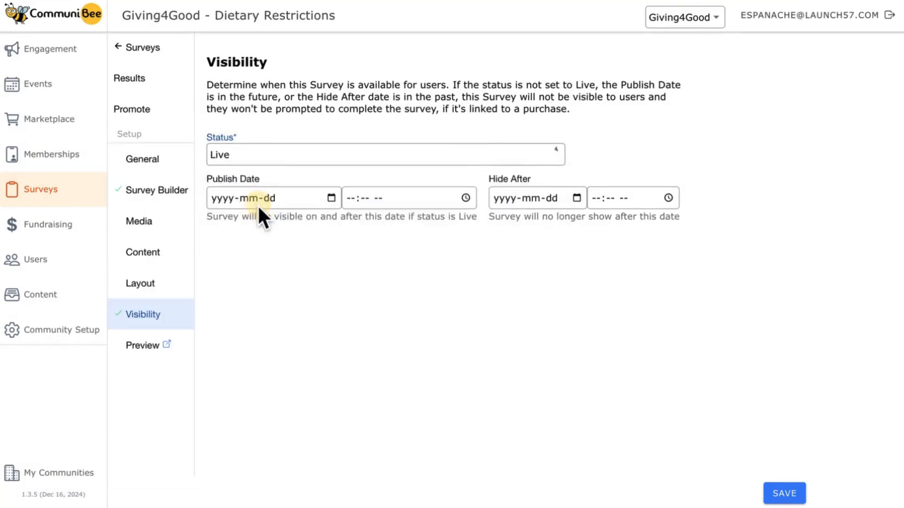
pyautogui.click(786, 499)
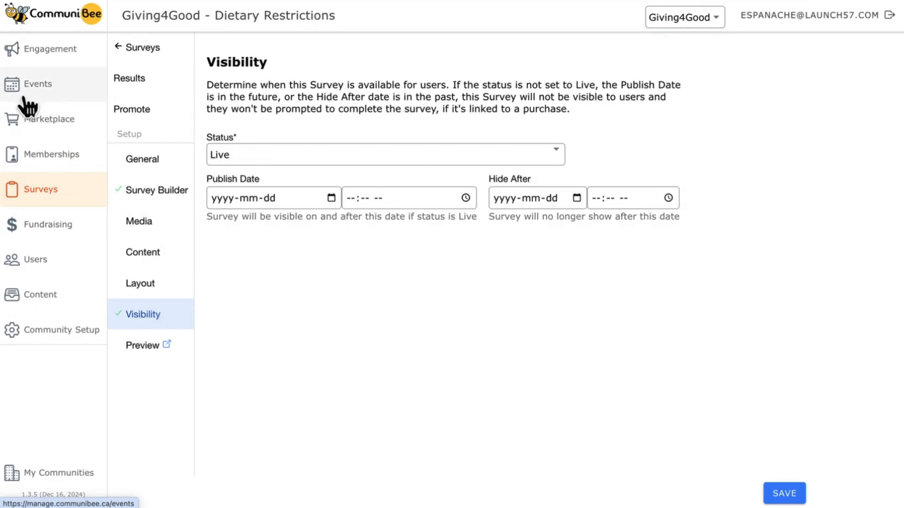
# Step: Open the Team Lunch event of Jan 29, 2025 from the events list
pyautogui.click(44, 91)
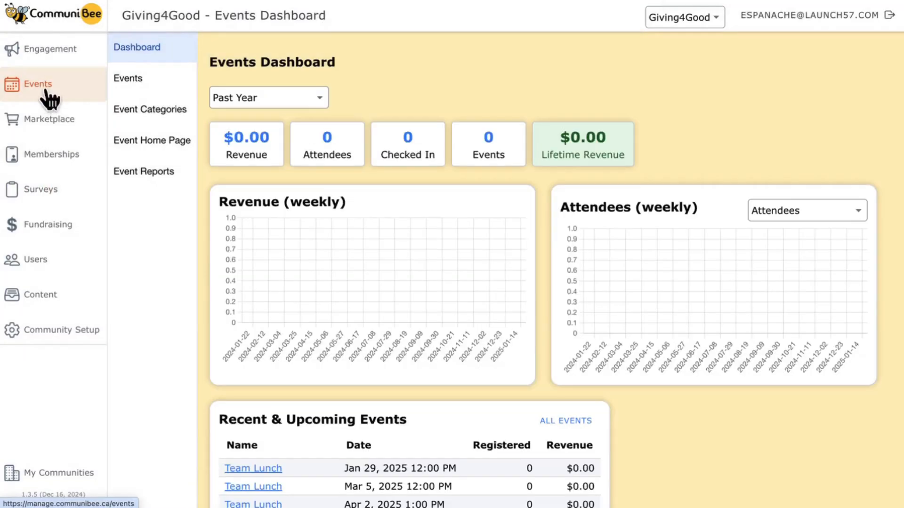
pyautogui.click(150, 98)
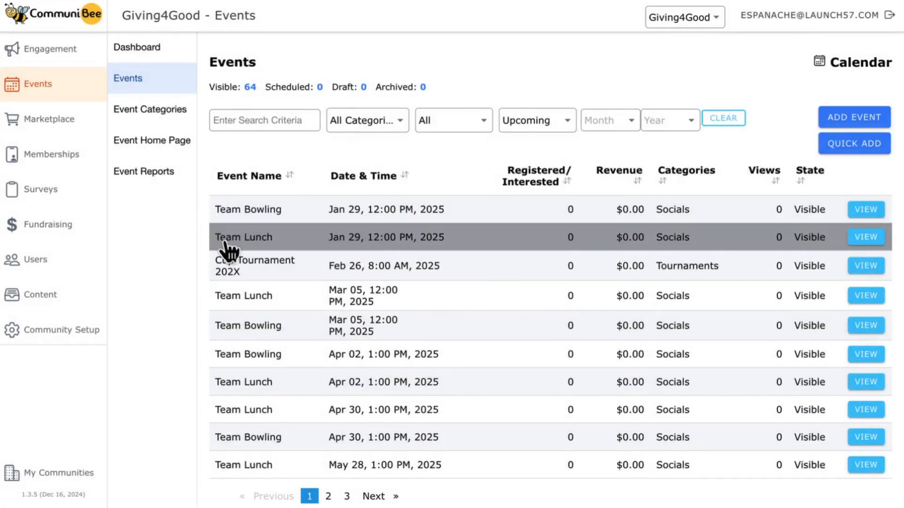
pyautogui.click(273, 249)
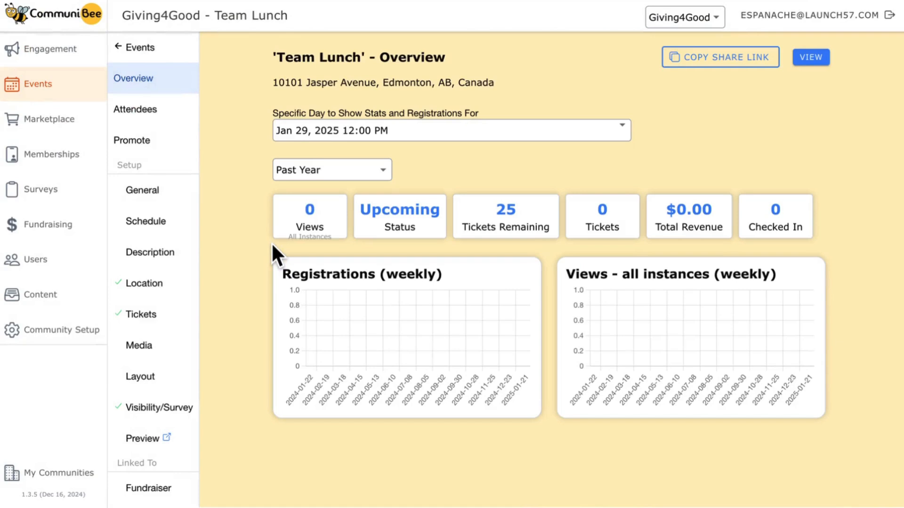
# Step: Associate the Team Lunch event with the Dietary Restrictions survey in its visibility and survey settings and save
pyautogui.click(154, 409)
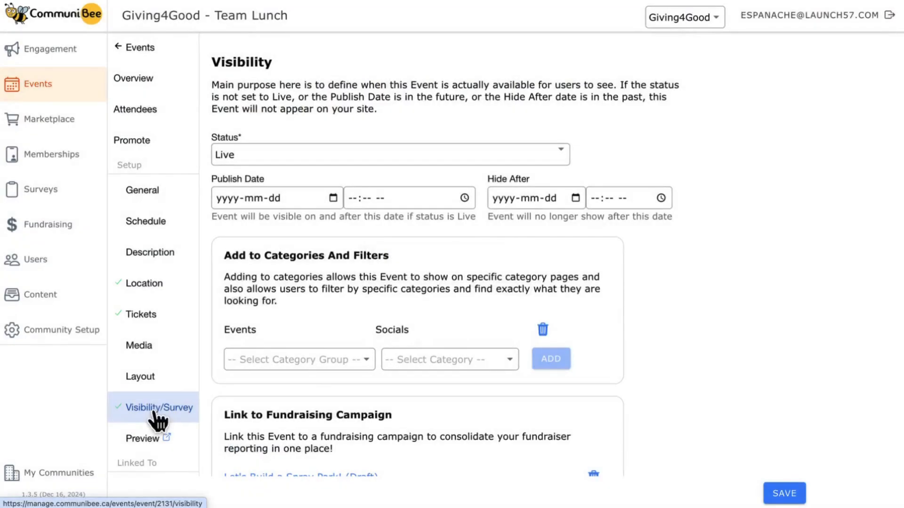
pyautogui.scroll(-4, 640, 361)
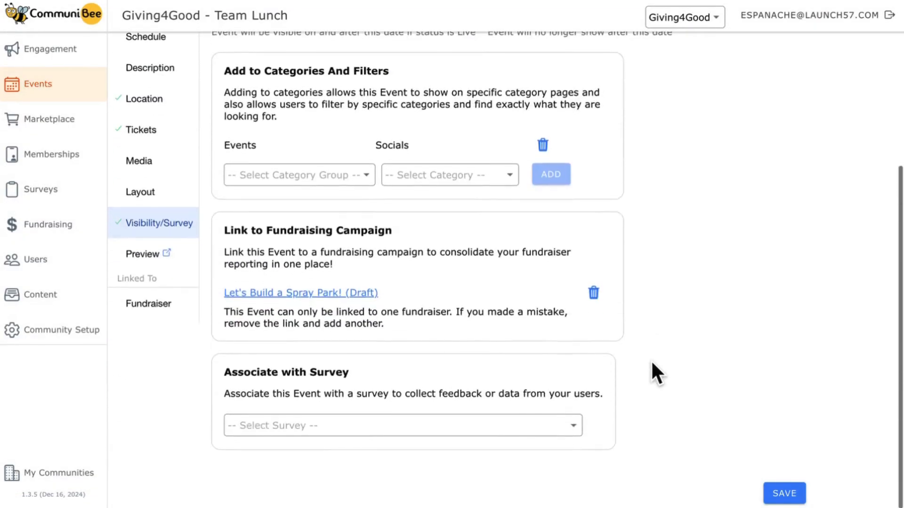
pyautogui.click(571, 429)
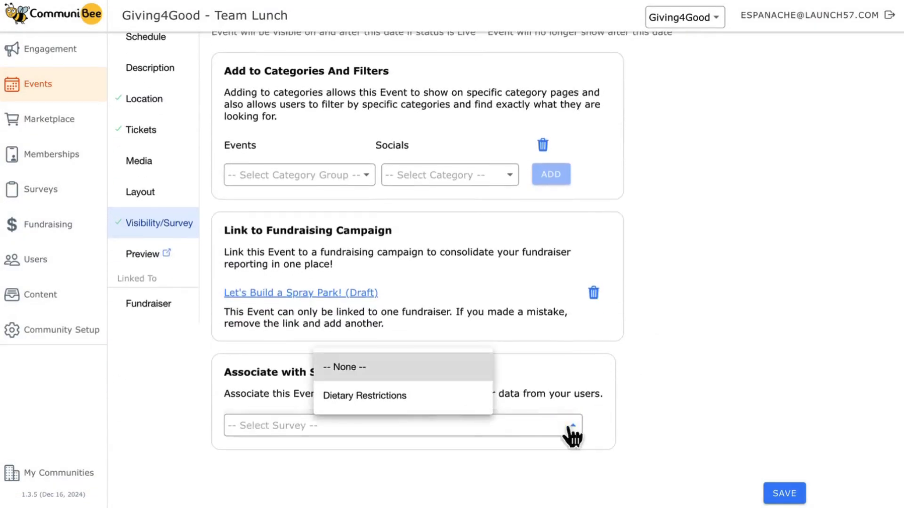
pyautogui.click(473, 397)
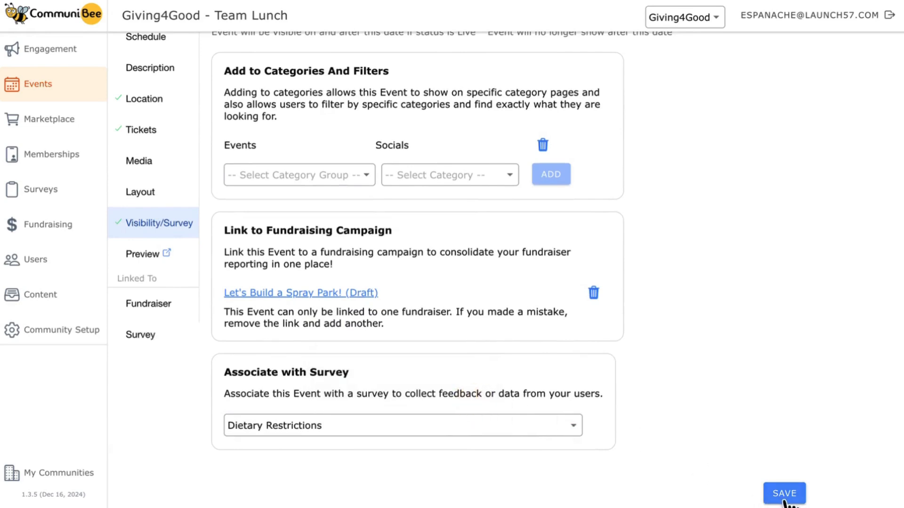
pyautogui.click(785, 500)
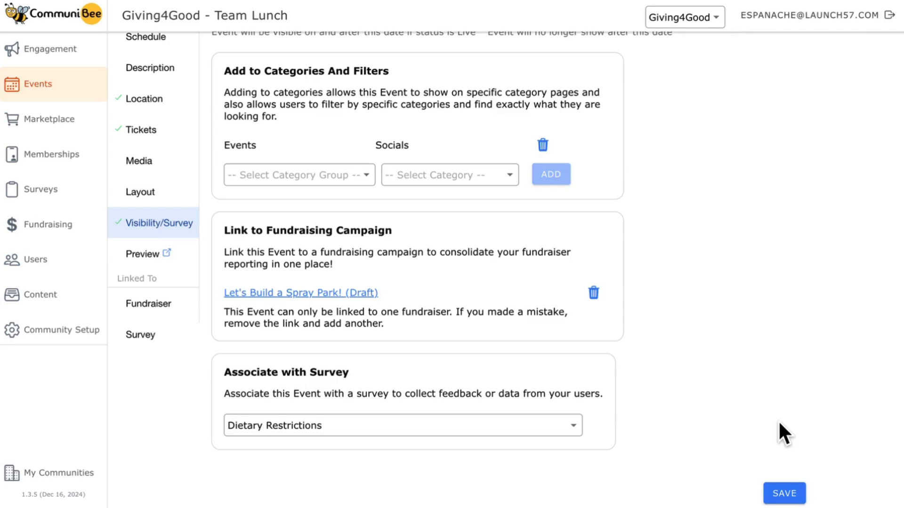
# Step: Create a survey page titled "Volunteer With Us" with the short description "Interested in volunteering? Click here to apply!" and a feature image, and save it
pyautogui.click(30, 197)
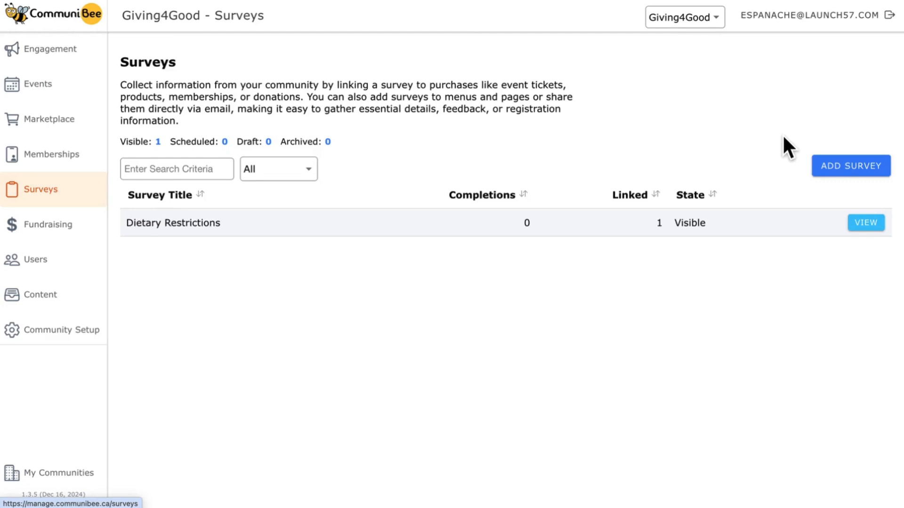
pyautogui.click(841, 179)
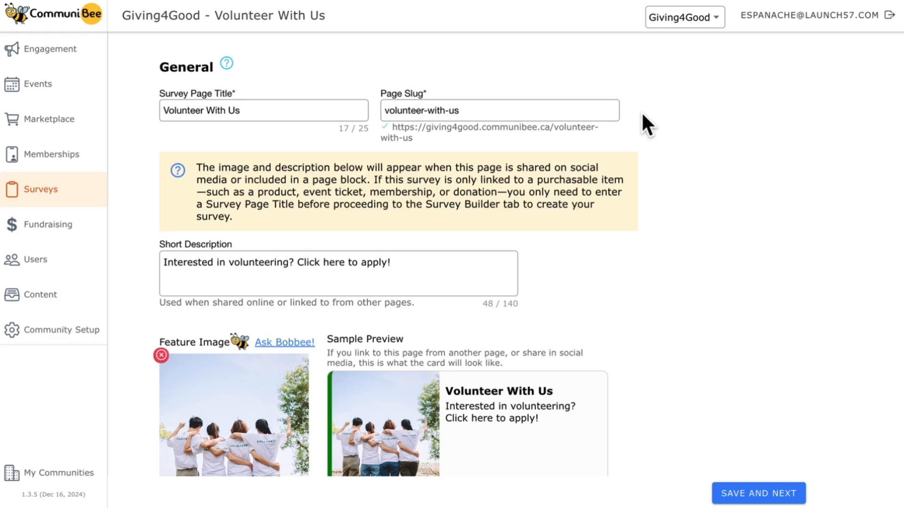
pyautogui.click(279, 111)
pyautogui.click(431, 264)
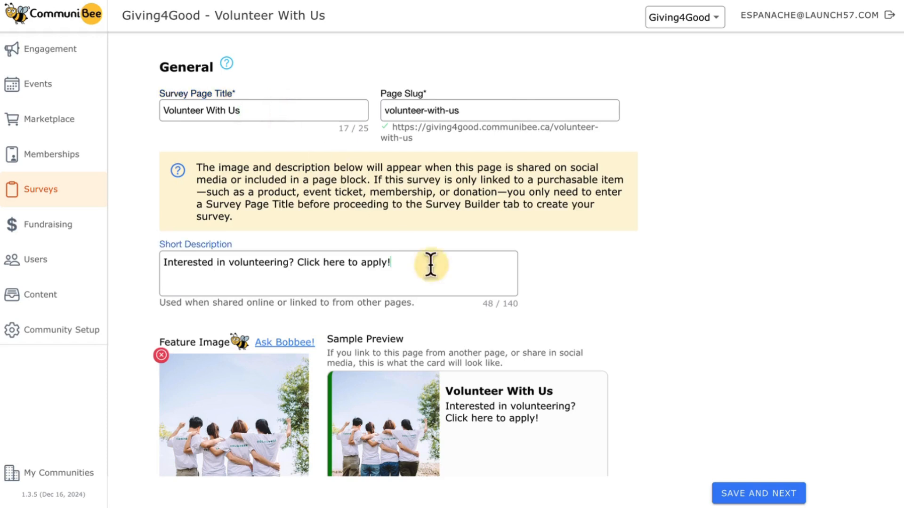
pyautogui.click(725, 308)
pyautogui.scroll(-1, 725, 309)
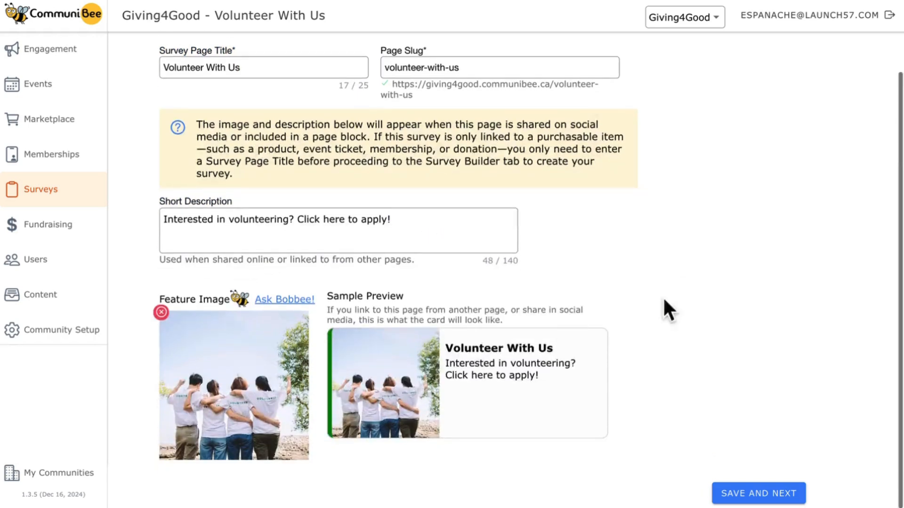
pyautogui.click(755, 501)
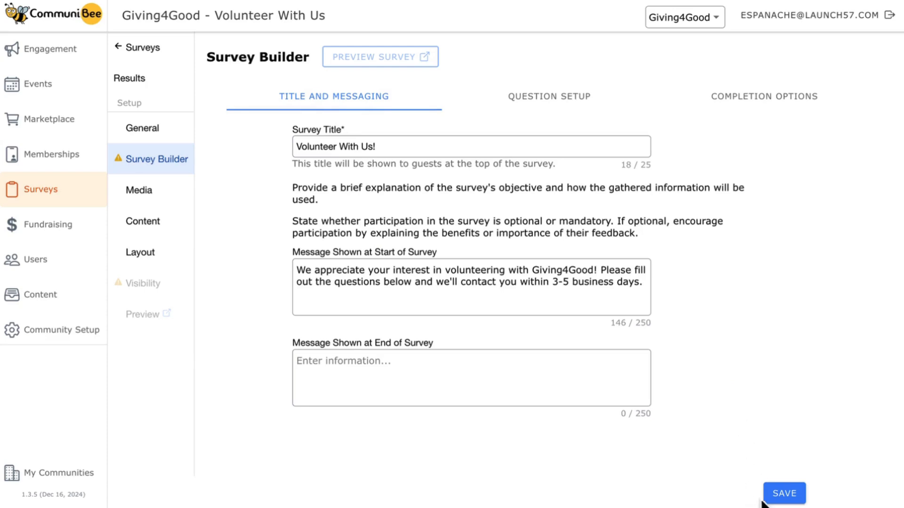
# Step: Save the survey title "Volunteer With Us!" with its start message, and go through the question setup and completion options
pyautogui.click(779, 498)
pyautogui.click(564, 104)
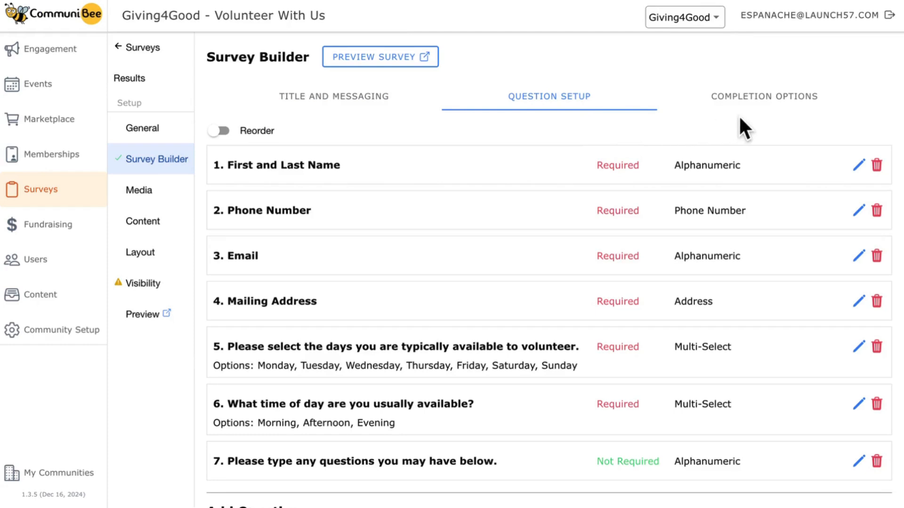
pyautogui.click(753, 109)
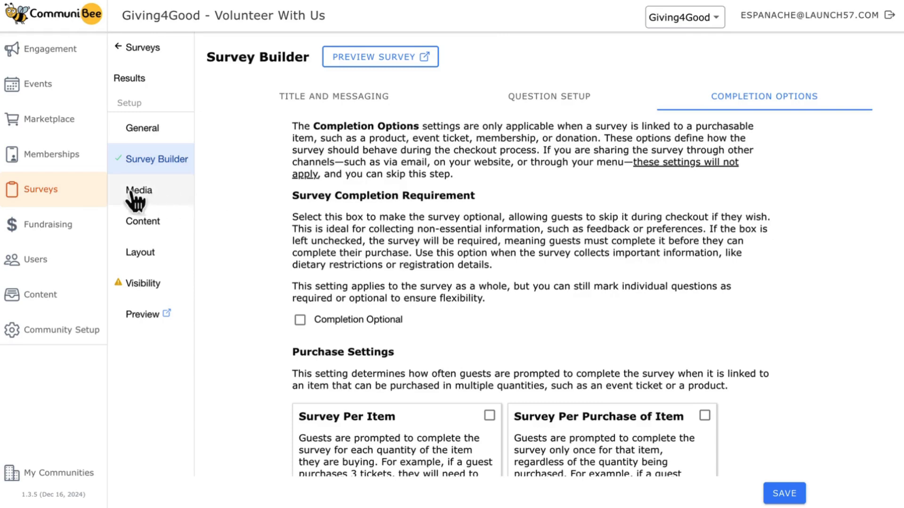
# Step: Set the Volunteer With Us survey's media position to Header & Body Only
pyautogui.click(148, 209)
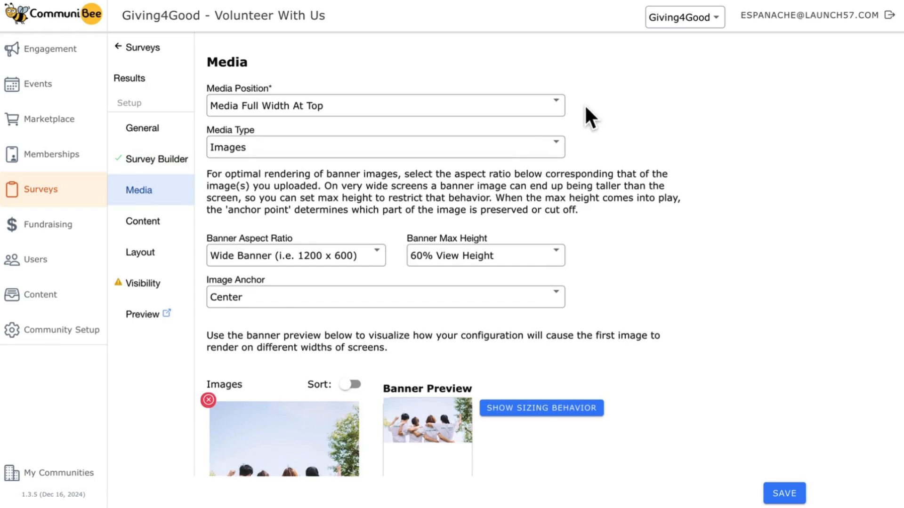
pyautogui.click(536, 112)
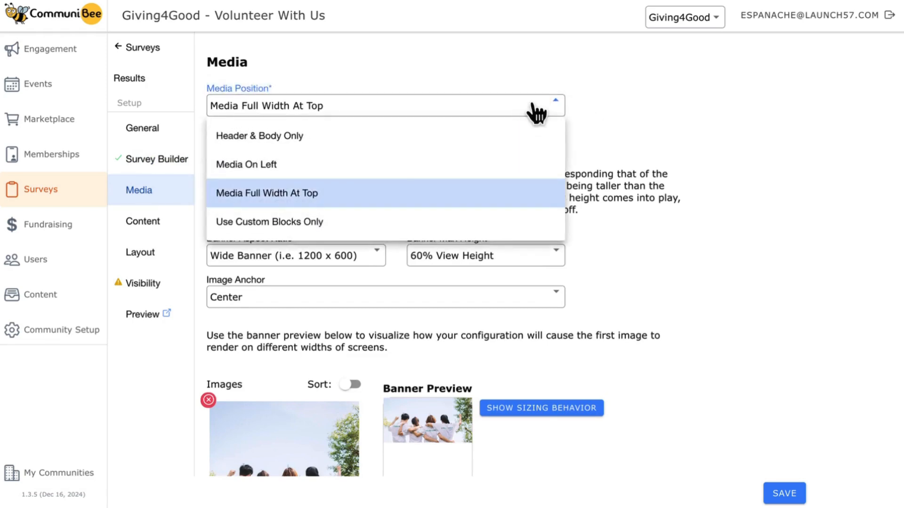
pyautogui.click(445, 134)
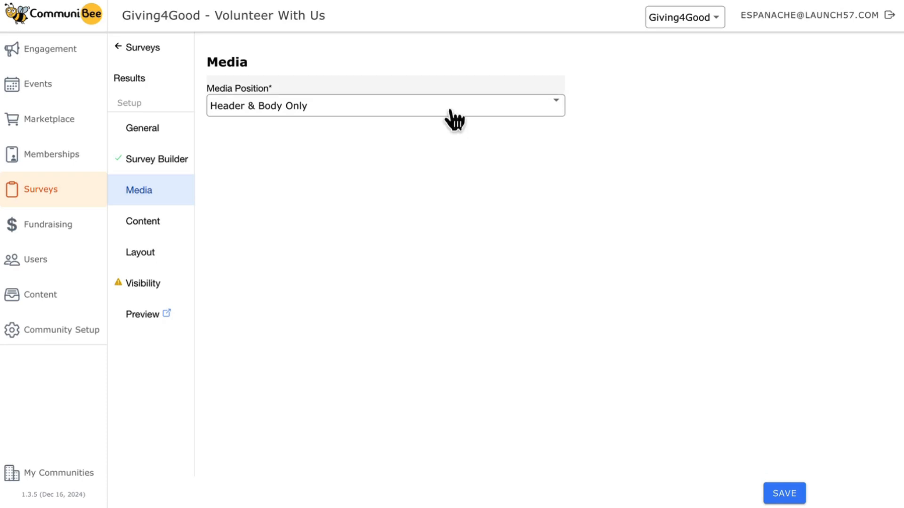
# Step: Try the media positions Media On Left, Media Full Width At Top and Use Custom Blocks Only in turn, reviewing each one's settings
pyautogui.click(450, 109)
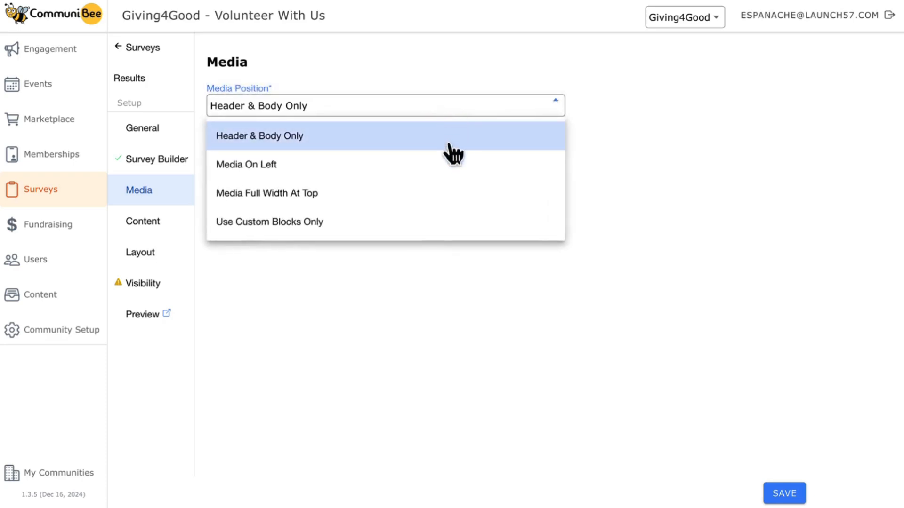
pyautogui.click(410, 177)
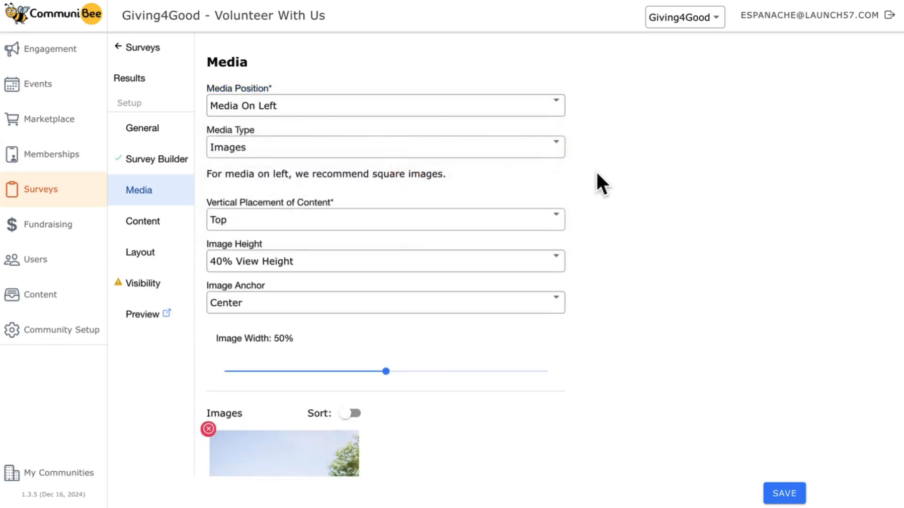
pyautogui.scroll(-3, 596, 173)
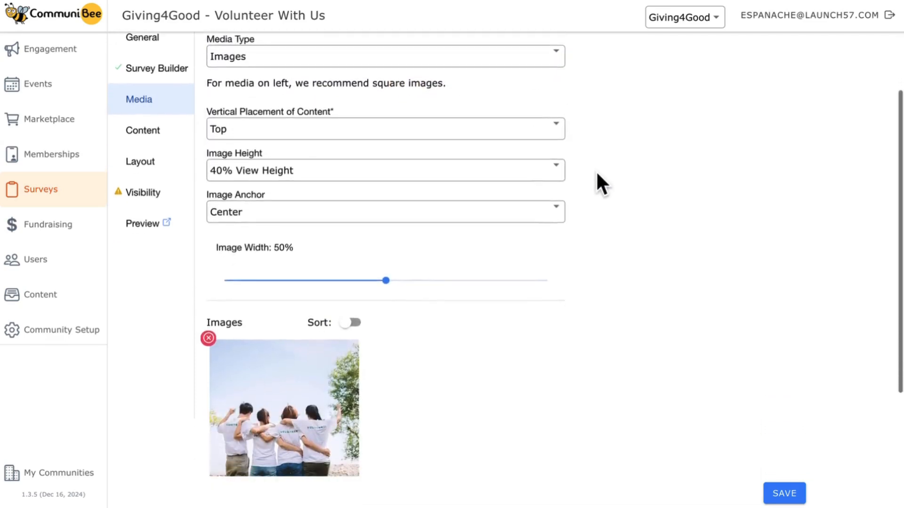
pyautogui.scroll(3, 597, 174)
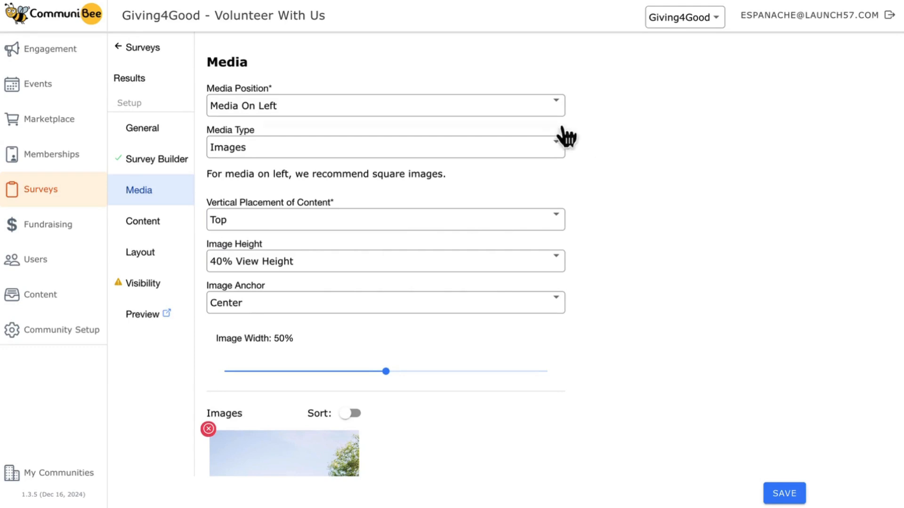
pyautogui.click(543, 107)
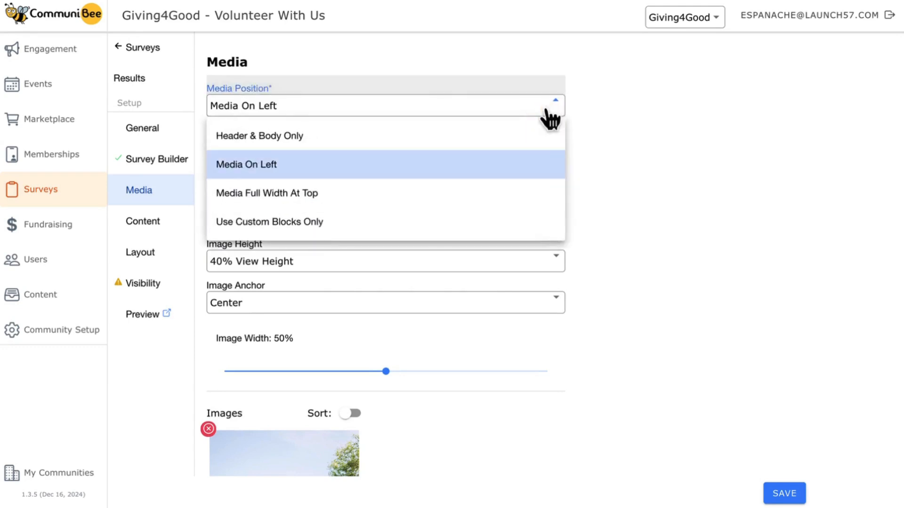
pyautogui.click(505, 204)
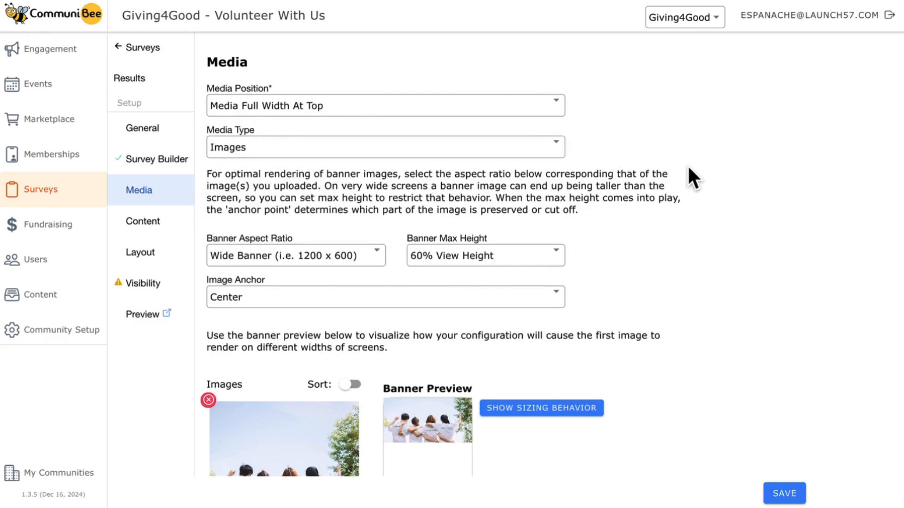
pyautogui.click(547, 111)
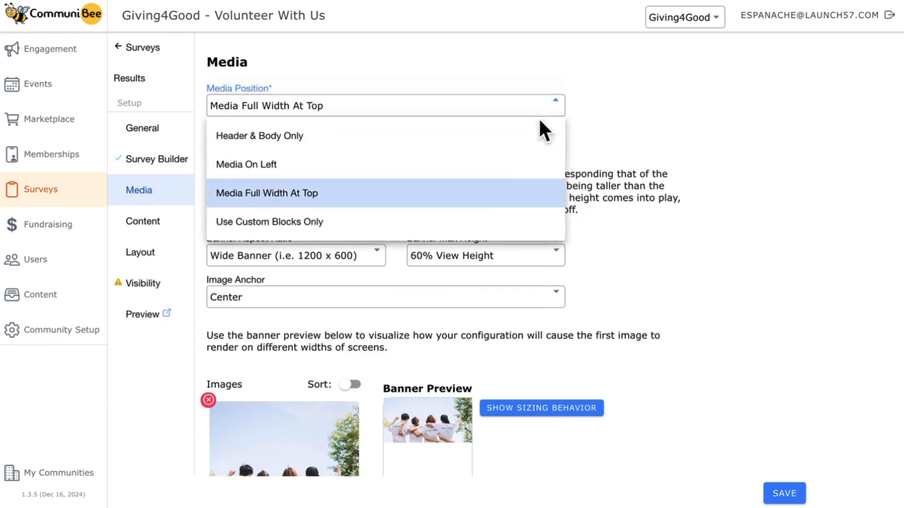
pyautogui.click(466, 226)
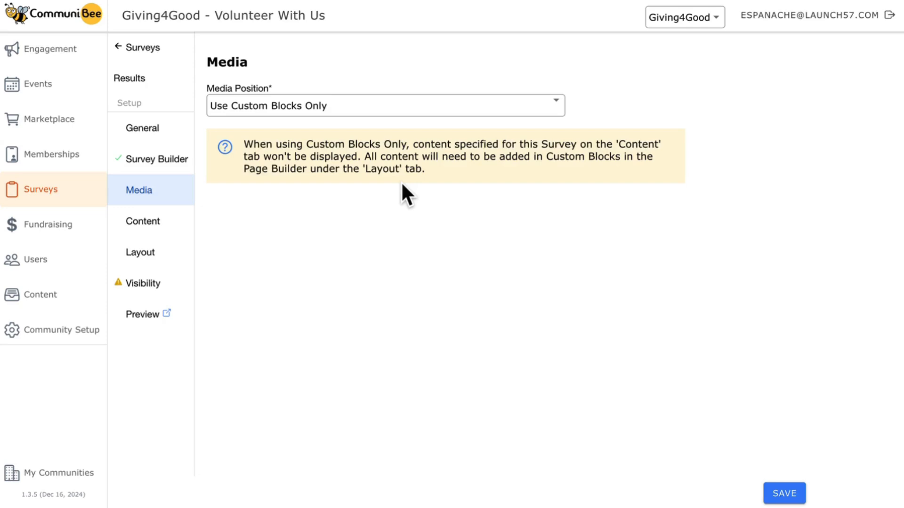
# Step: Set the Volunteer With Us survey's media position to Media Full Width At Top and review its banner image settings
pyautogui.click(535, 112)
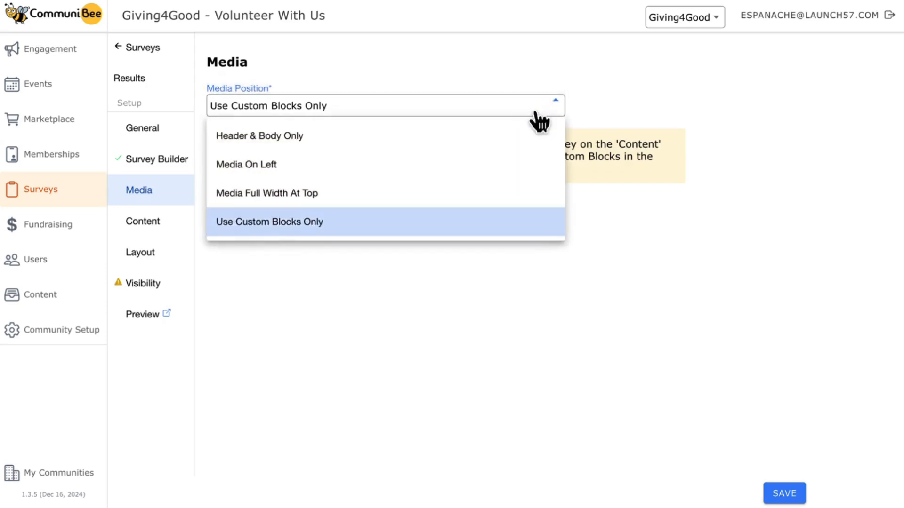
pyautogui.click(351, 197)
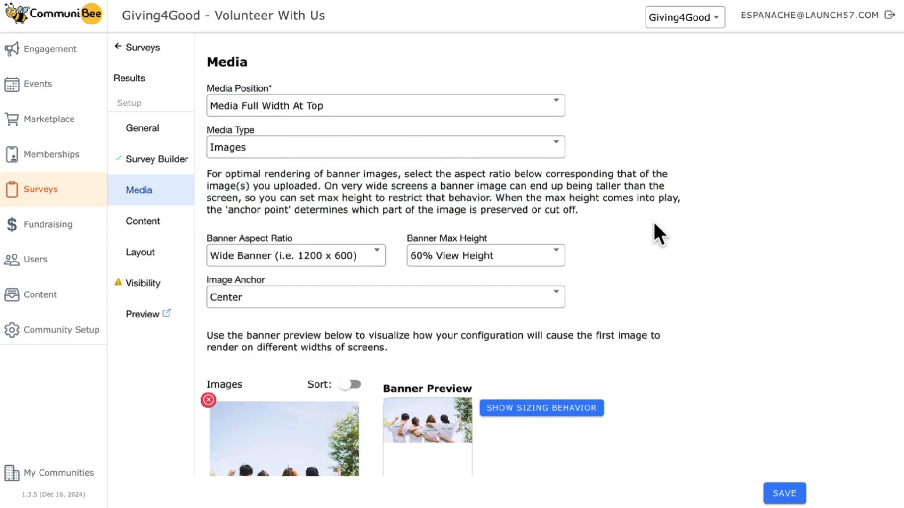
pyautogui.scroll(-2, 687, 240)
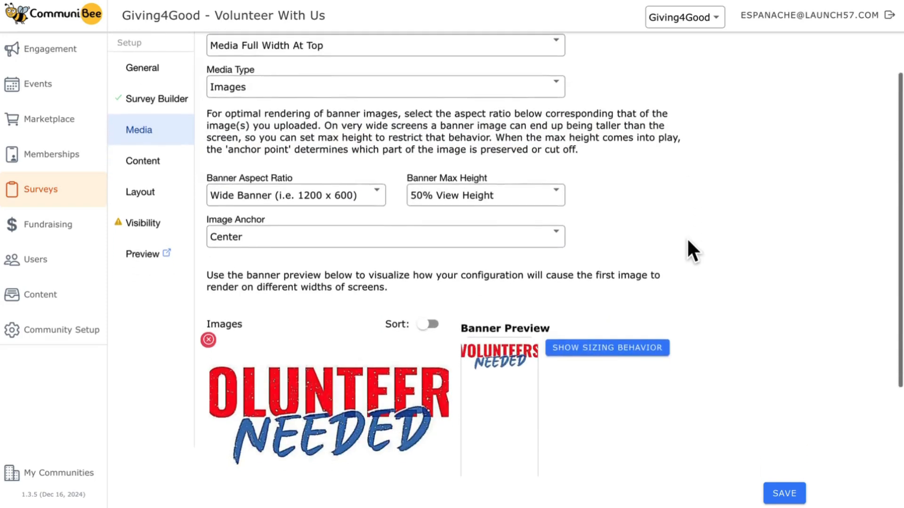
pyautogui.scroll(2, 687, 240)
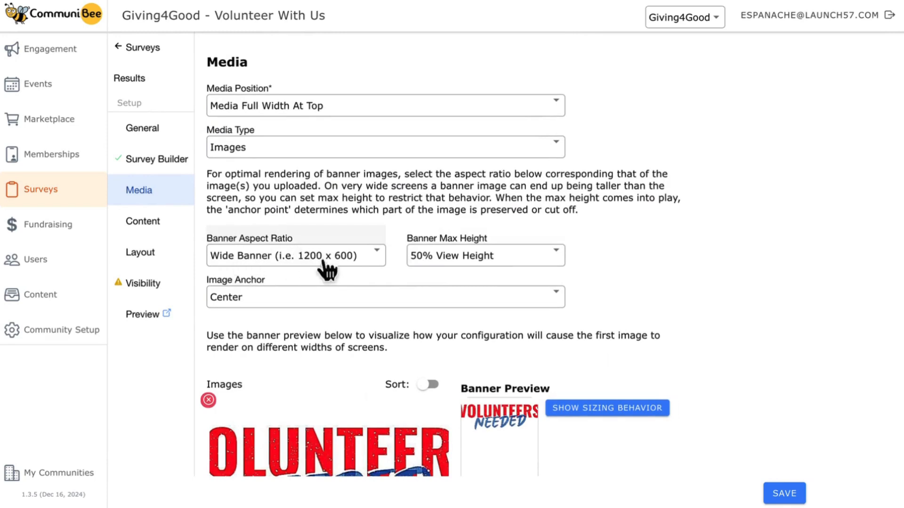
# Step: Examine the available choices for the banner's aspect ratio, maximum height and image anchor
pyautogui.click(373, 261)
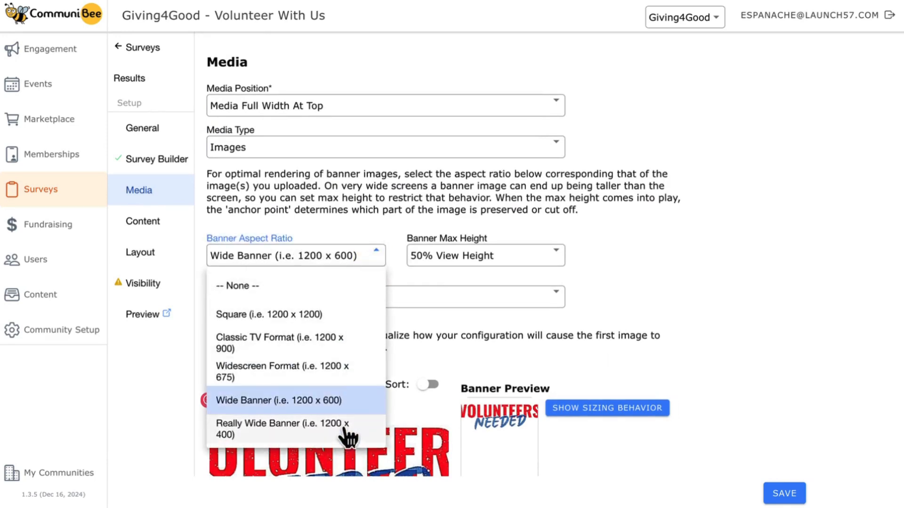
pyautogui.click(369, 262)
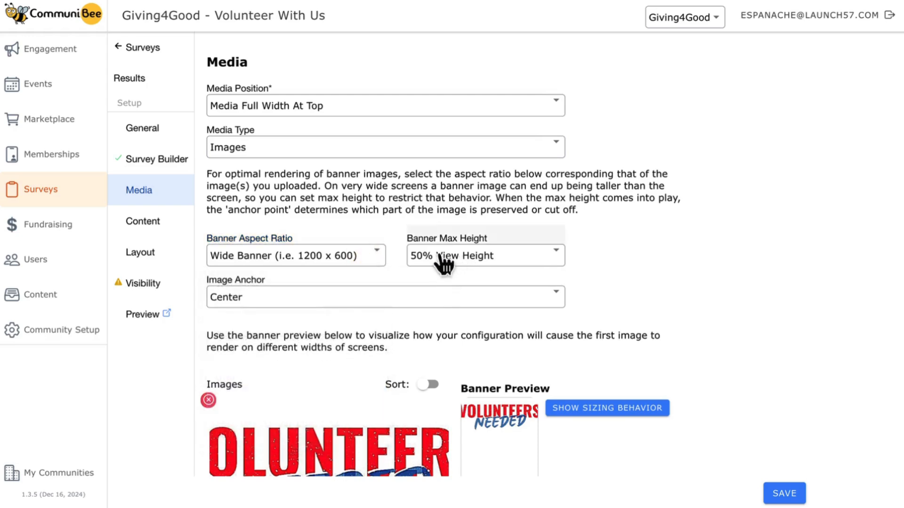
pyautogui.click(490, 256)
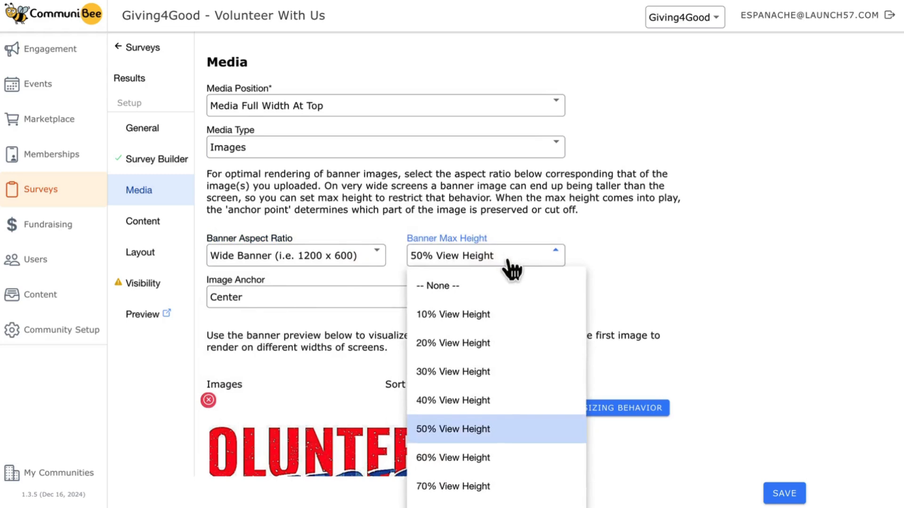
pyautogui.click(507, 259)
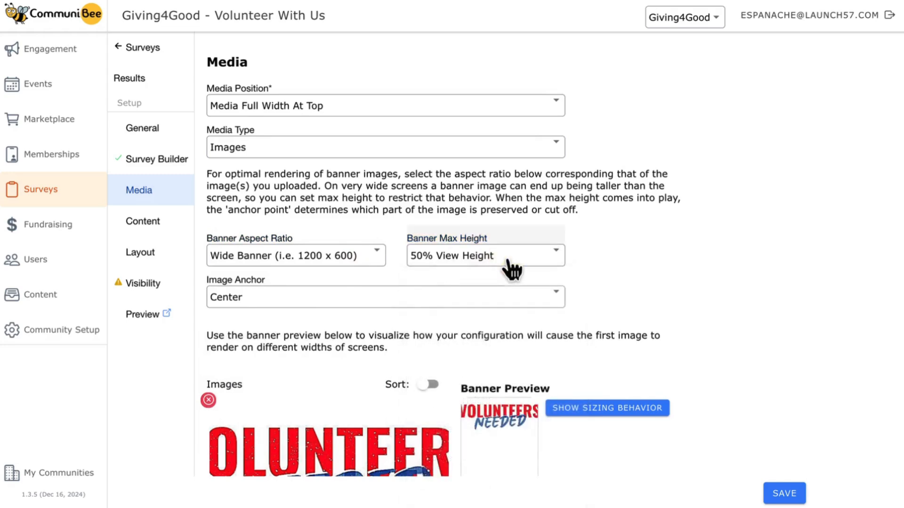
pyautogui.click(490, 304)
pyautogui.click(495, 304)
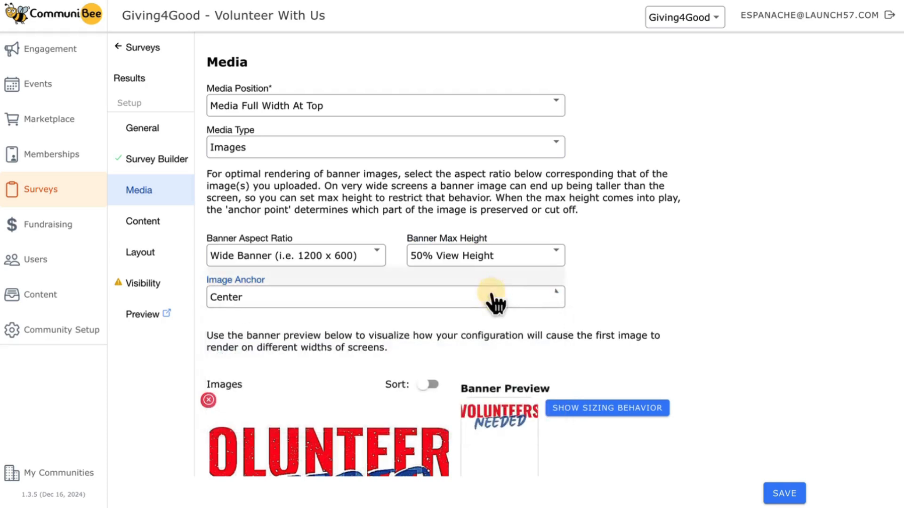
# Step: Preview the banner's sizing behavior on different screen widths and save the media settings
pyautogui.scroll(-3, 801, 305)
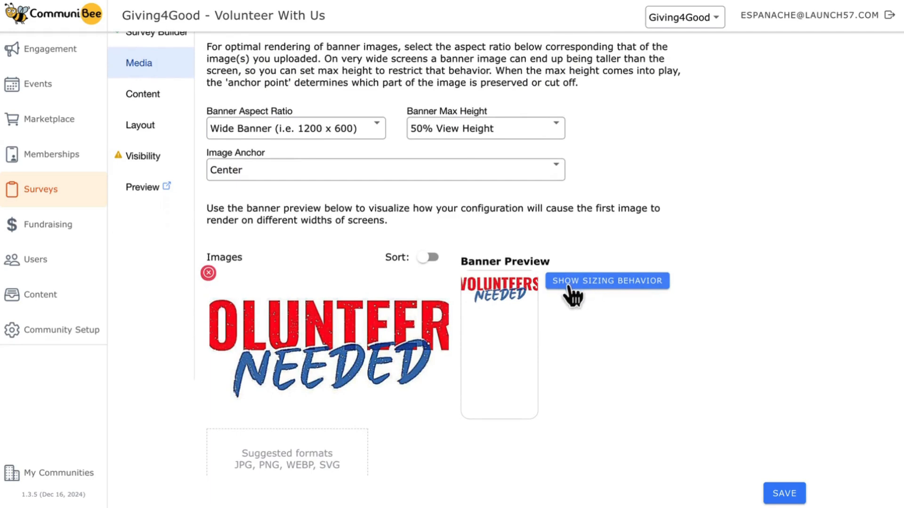
pyautogui.click(613, 286)
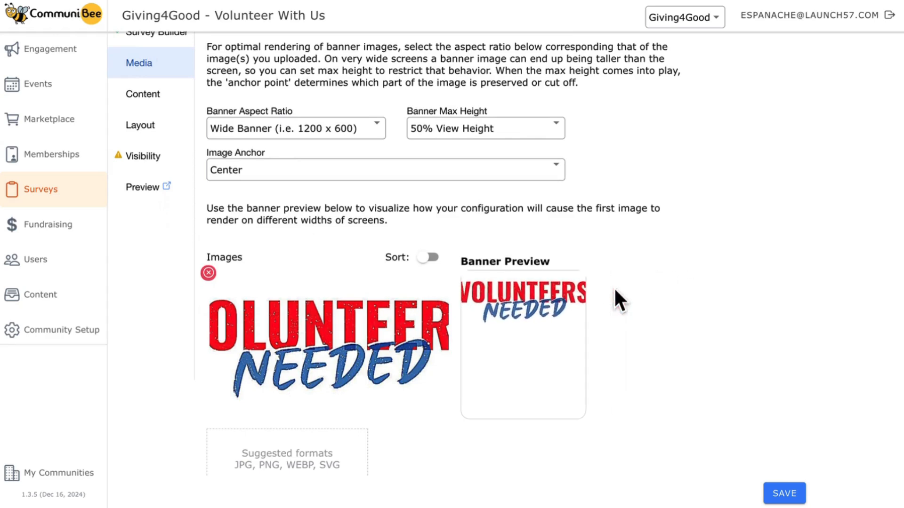
pyautogui.scroll(3, 720, 302)
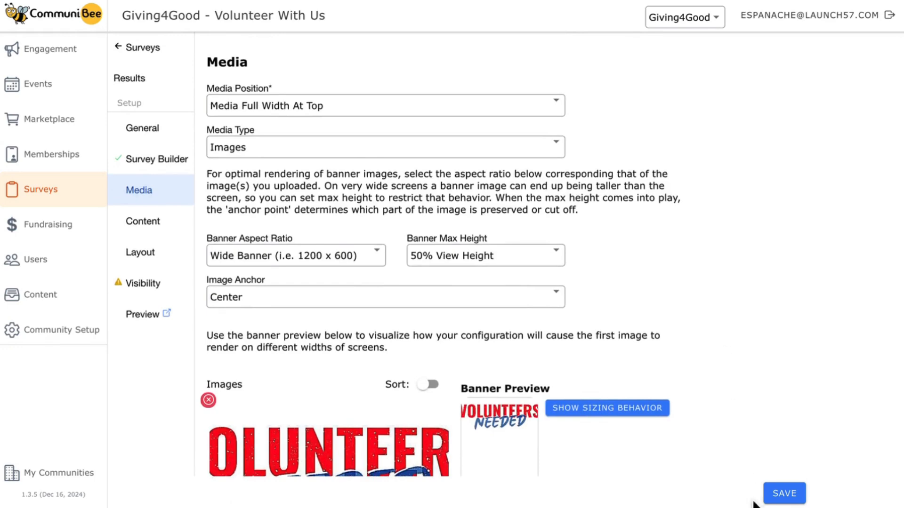
pyautogui.click(784, 498)
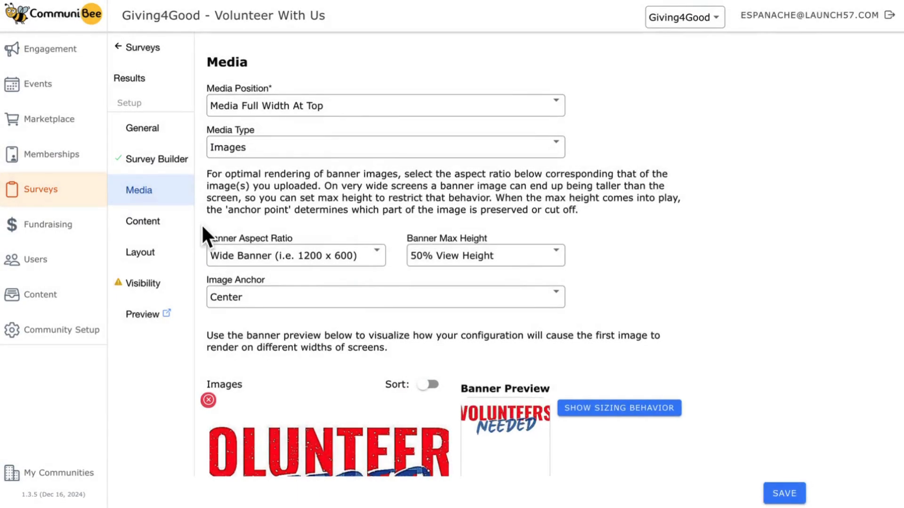
# Step: Add the three-paragraph volunteer recruitment text beginning "Are you passionate about making a difference in your community?" to the survey content and save it
pyautogui.click(145, 227)
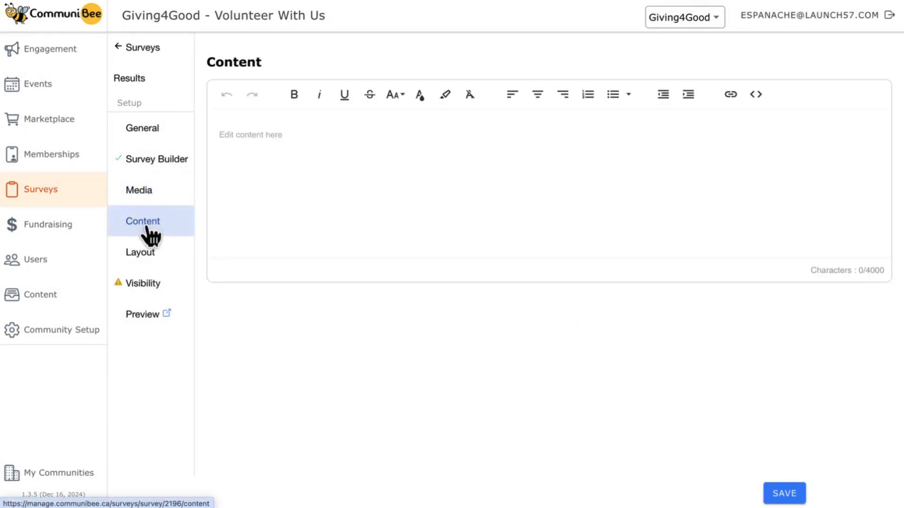
pyautogui.click(273, 179)
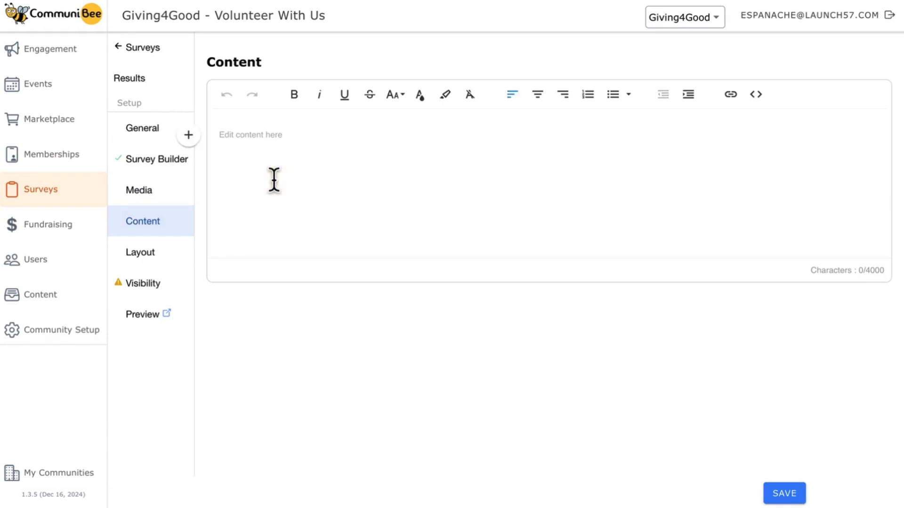
pyautogui.write('Are you passionate about making a difference in your community? Giving4Good is looking for dedicated volunteers to help us bring positive change to those in need. Whether you have a few hours to spare or are looking to get involved long-term, we have opportunities that match your skills and interests. From event planning and fundraising to hands-on support for our programs, your contribution will have a direct impact on the lives of those we serve. Together, we can create a stronger, more compassionate community. Ready to give back? Join the Giving4Good family and make a meaningful difference!')
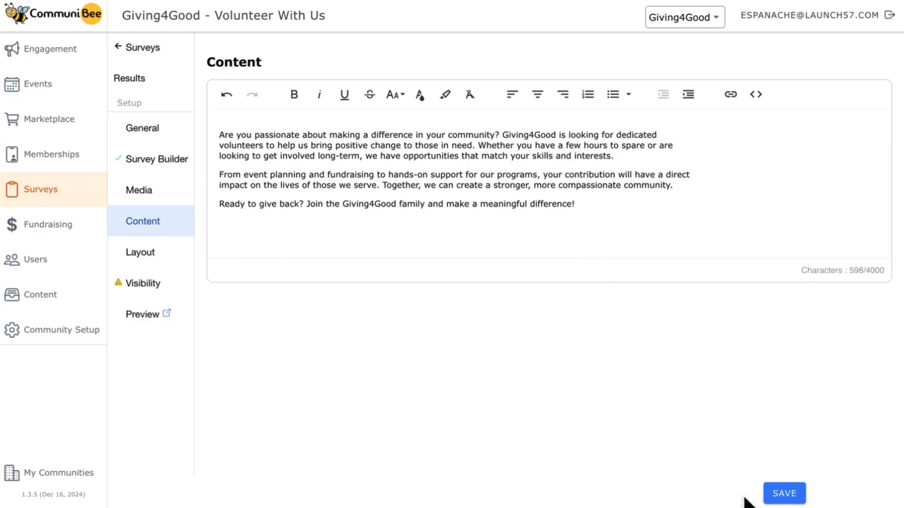
pyautogui.click(784, 498)
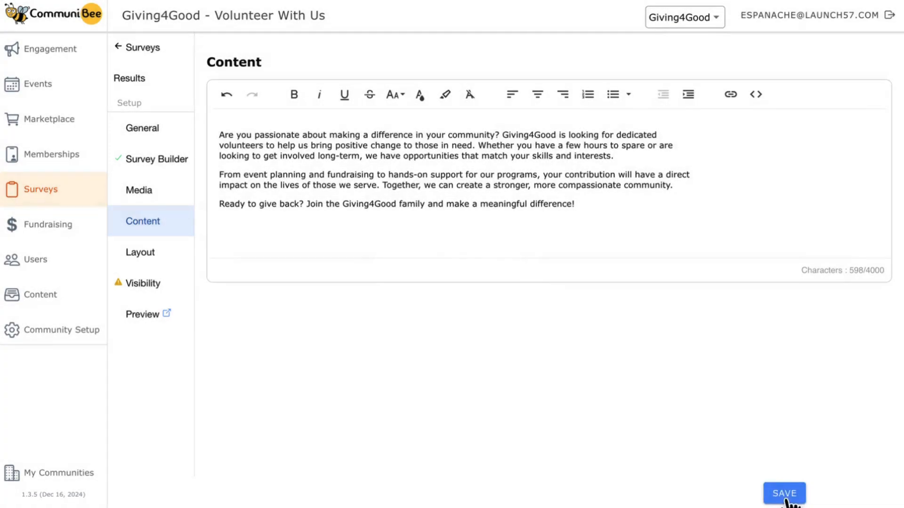
# Step: Configure the layout's Open Survey button with the label "Click Here to Apply" and a blue background, and save the block
pyautogui.click(146, 256)
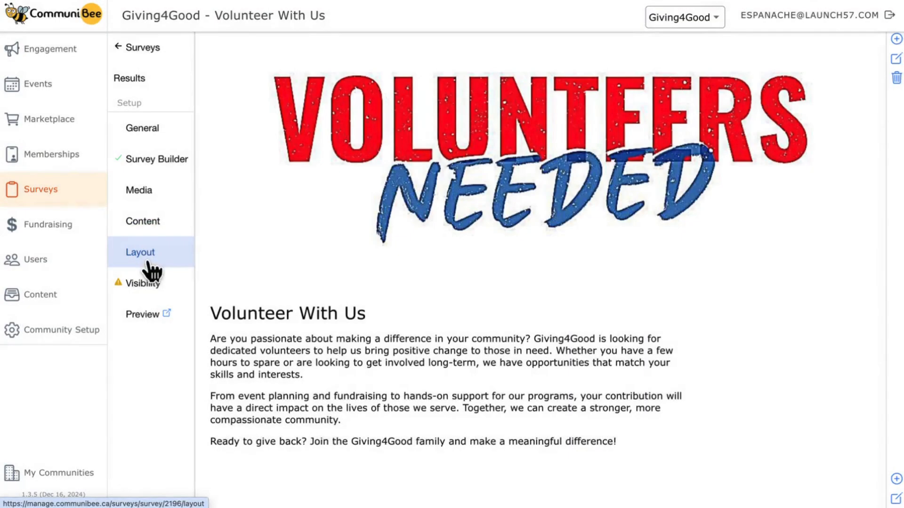
pyautogui.scroll(-3, 259, 338)
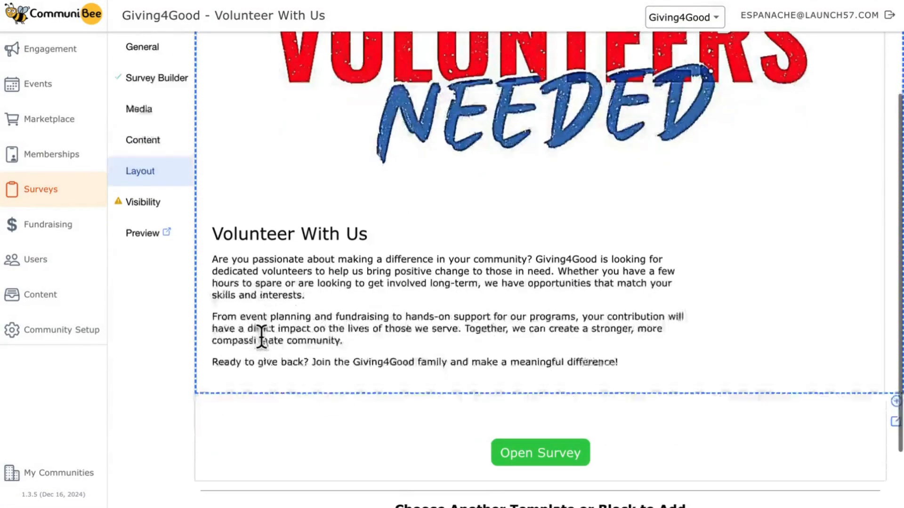
pyautogui.scroll(-1, 368, 415)
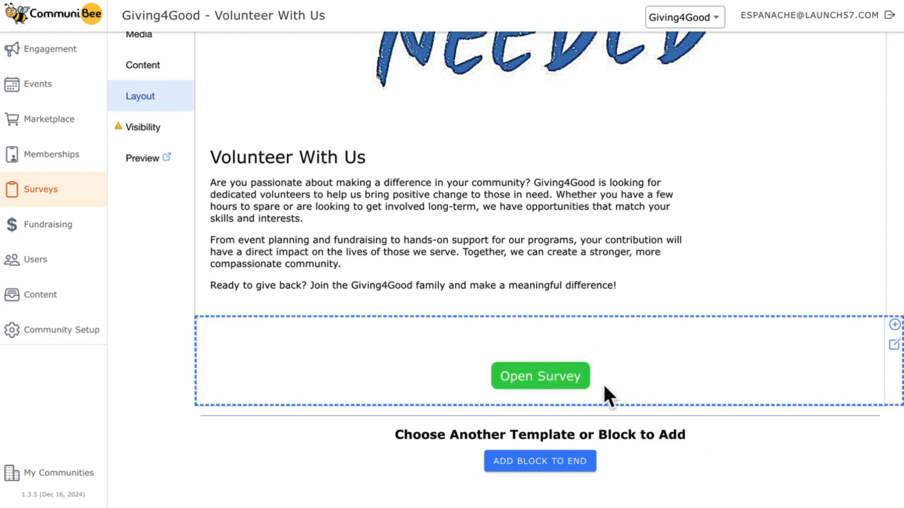
pyautogui.click(894, 347)
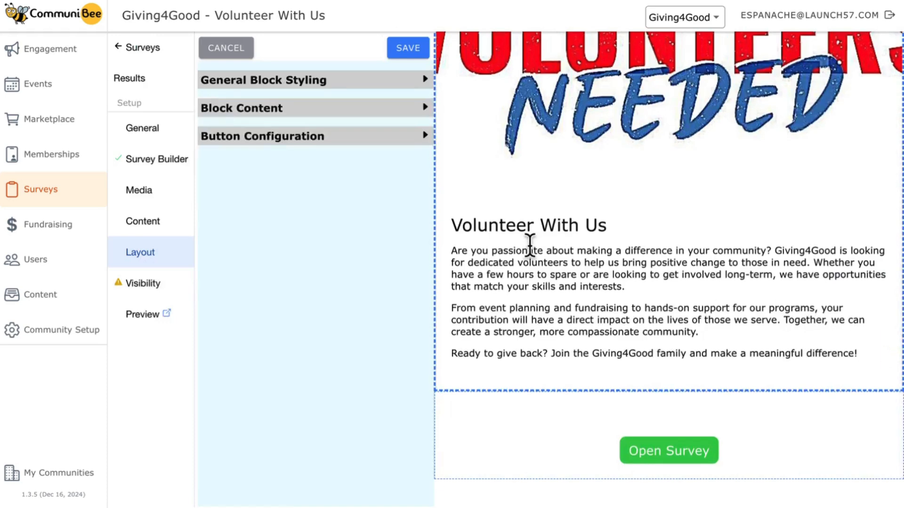
pyautogui.click(381, 136)
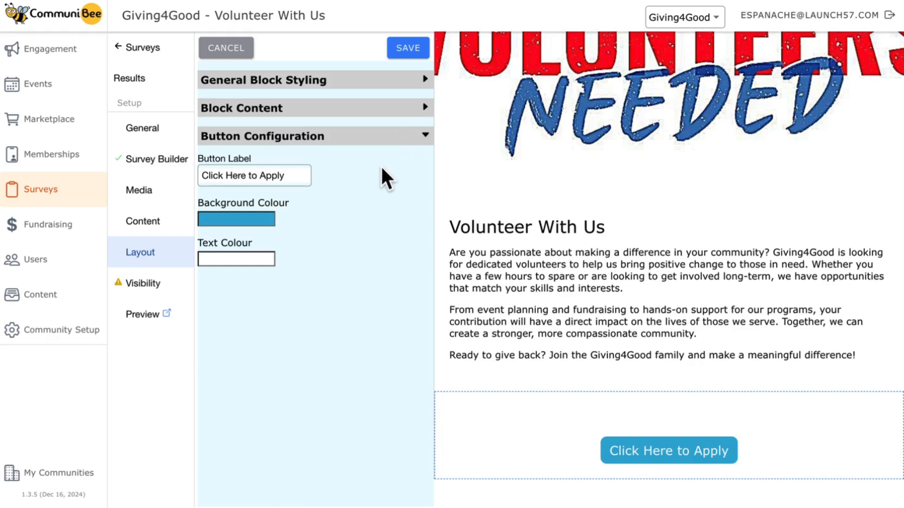
pyautogui.click(403, 62)
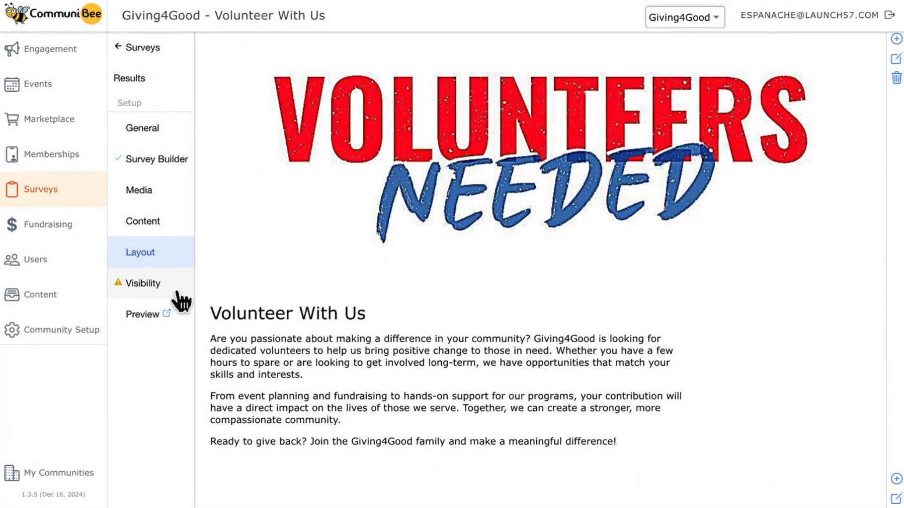
# Step: Set the survey's visibility status to Live, save it, and preview the Volunteer With Us page
pyautogui.click(153, 299)
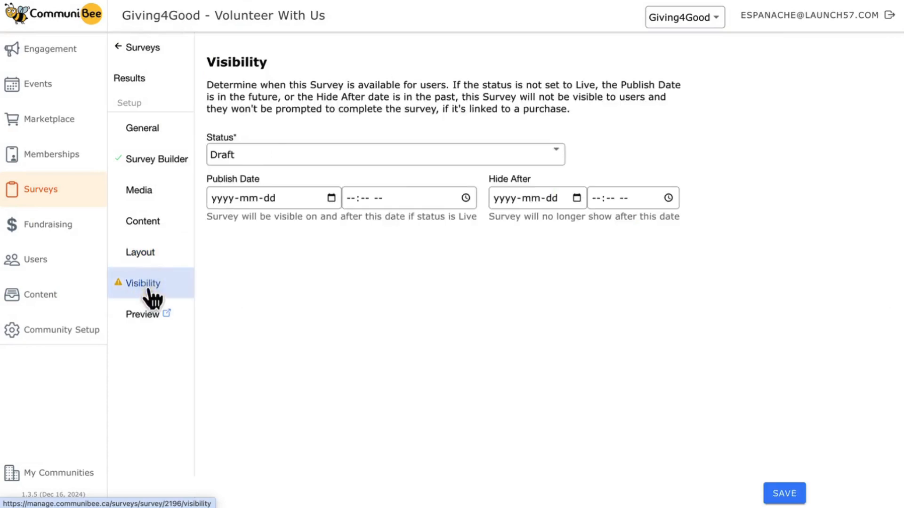
pyautogui.click(270, 158)
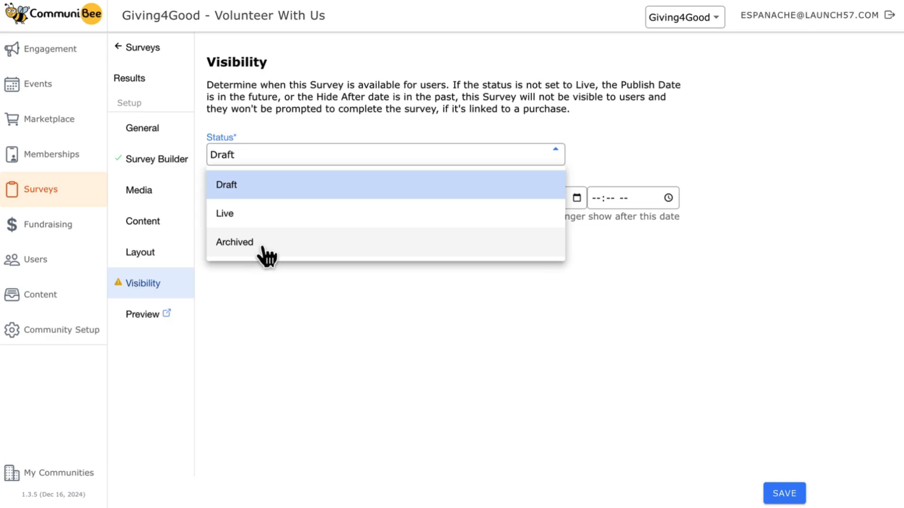
pyautogui.click(255, 217)
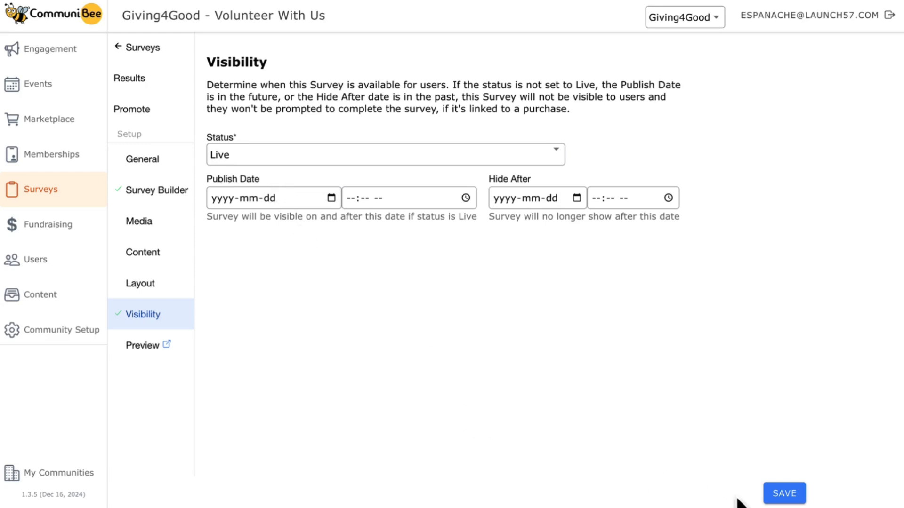
pyautogui.click(777, 499)
pyautogui.click(144, 351)
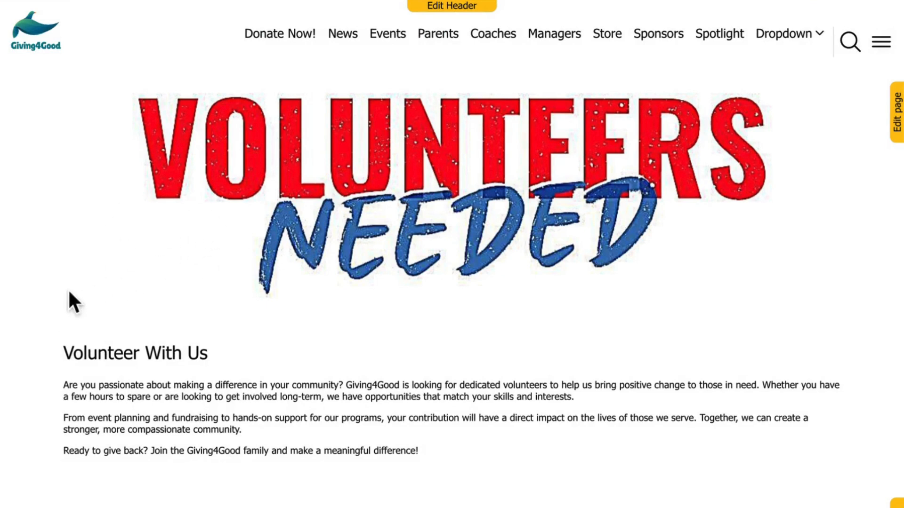
# Step: Open the application form from the previewed Volunteer With Us page, review all its questions and submit it
pyautogui.scroll(-2, 34, 360)
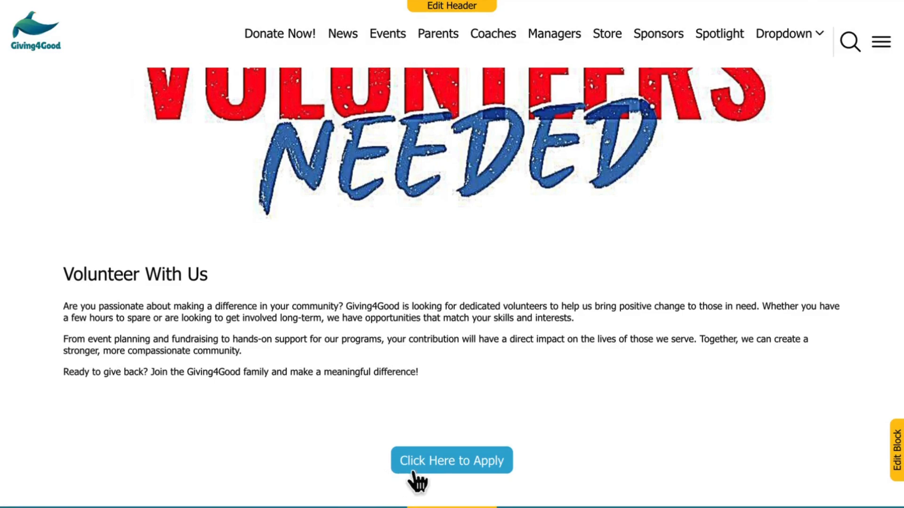
pyautogui.click(463, 470)
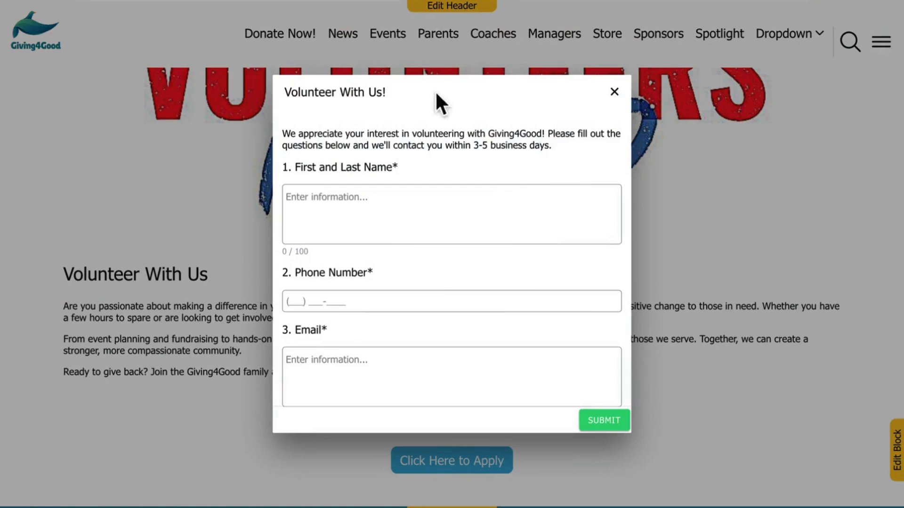
pyautogui.scroll(-2, 617, 265)
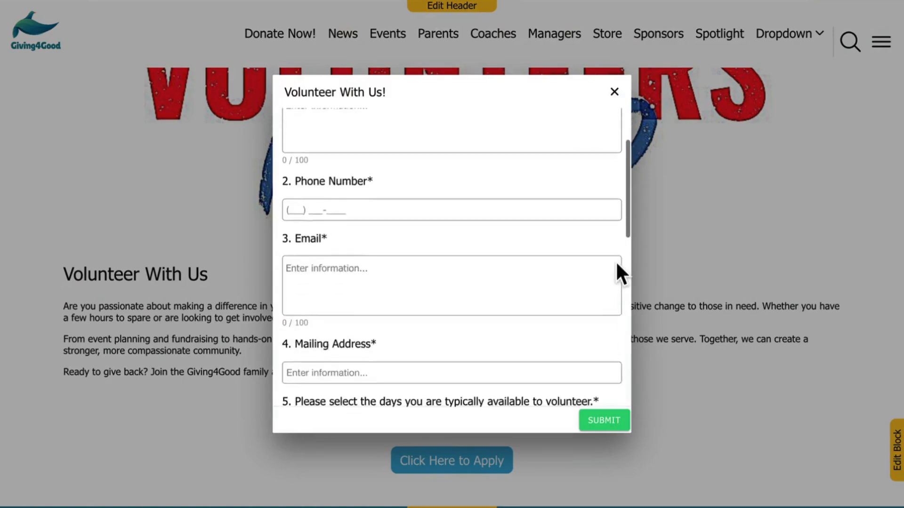
pyautogui.scroll(-6, 615, 260)
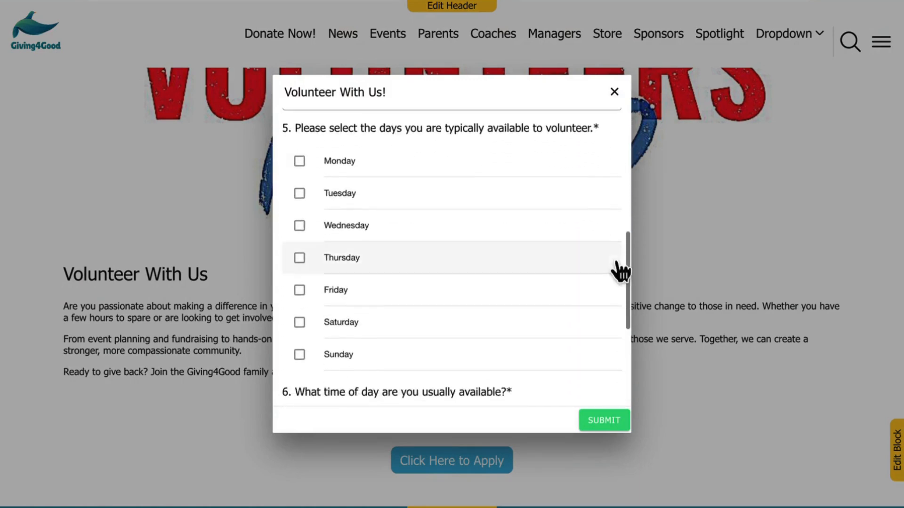
pyautogui.scroll(-5, 617, 264)
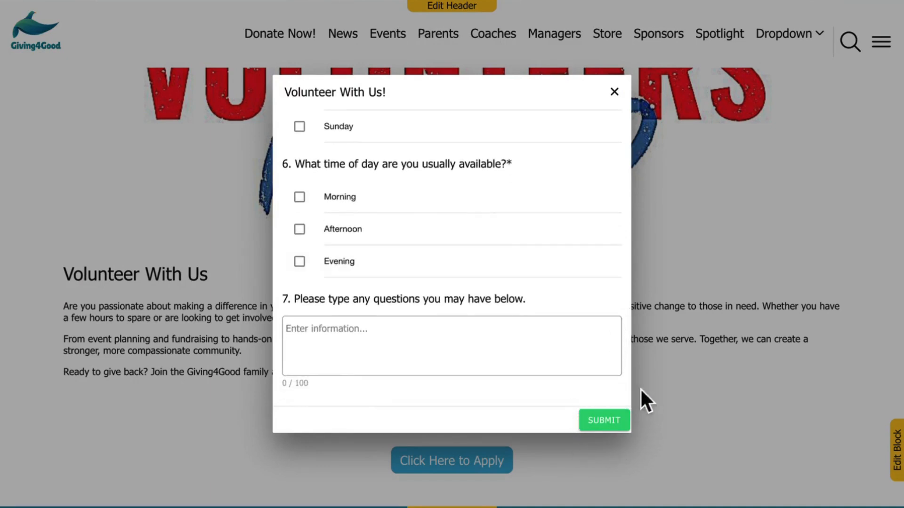
pyautogui.click(598, 424)
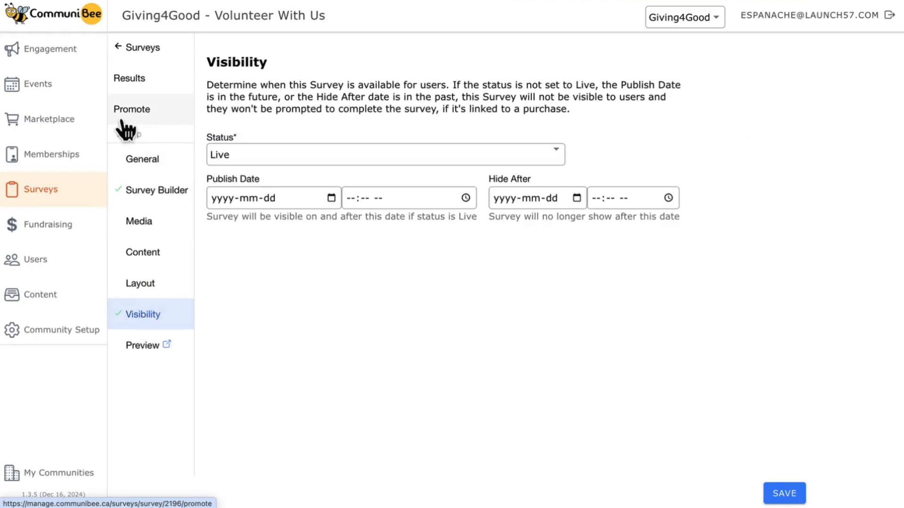
# Step: View the survey's promotion options for link campaigns and email campaigns
pyautogui.click(148, 119)
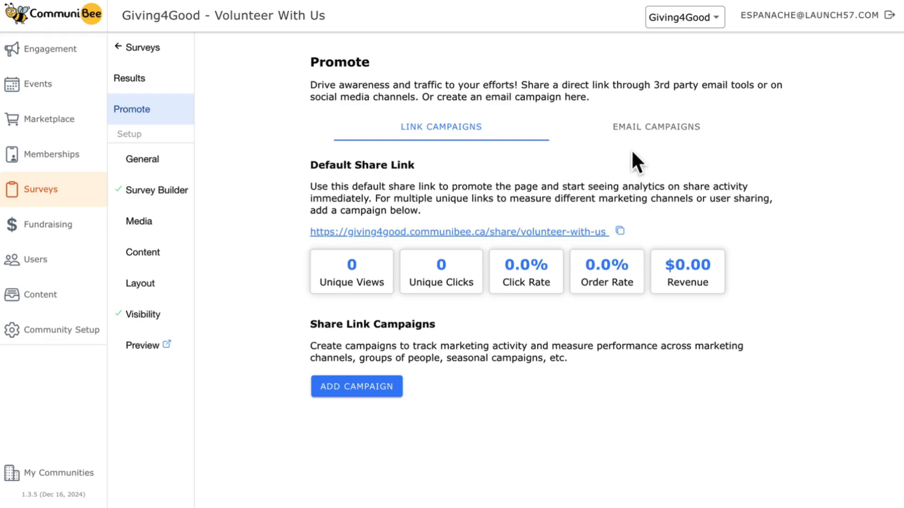
pyautogui.click(665, 139)
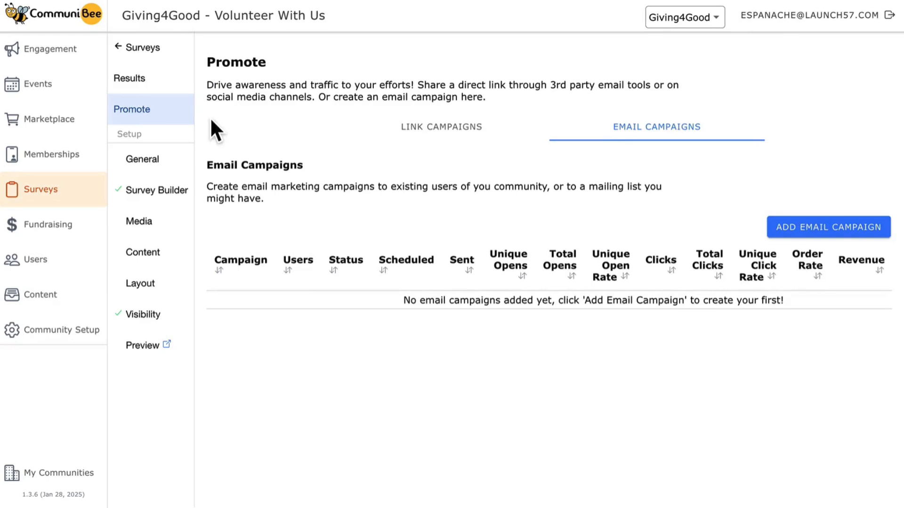
# Step: Examine the survey's results across all response columns and check the available date range filters
pyautogui.click(141, 93)
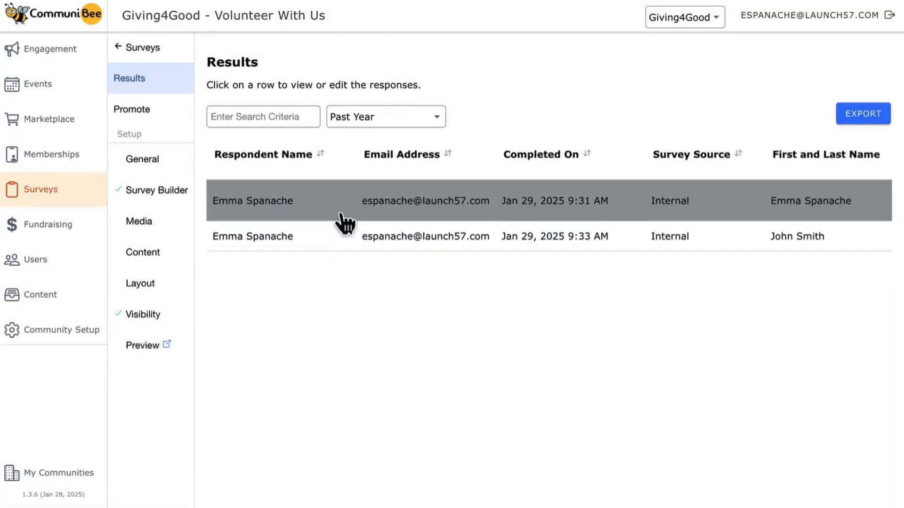
pyautogui.hscroll(10, 345, 223)
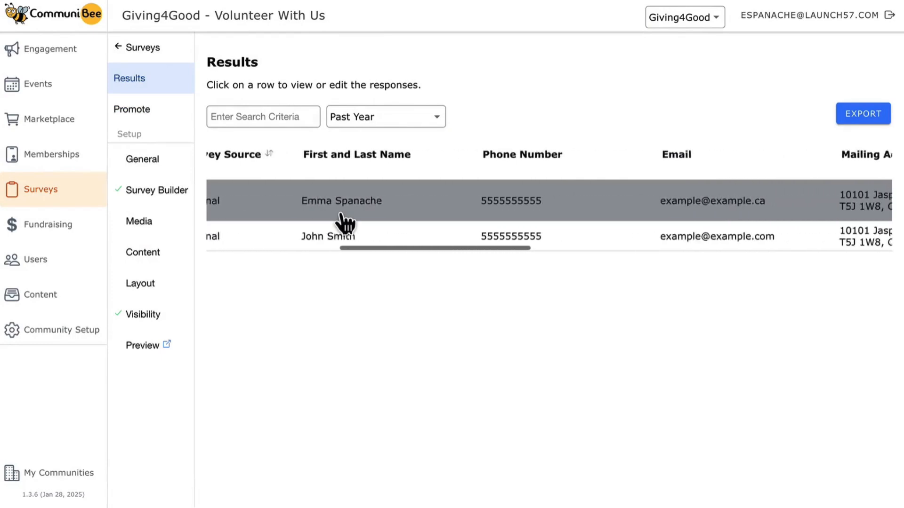
pyautogui.hscroll(10, 345, 221)
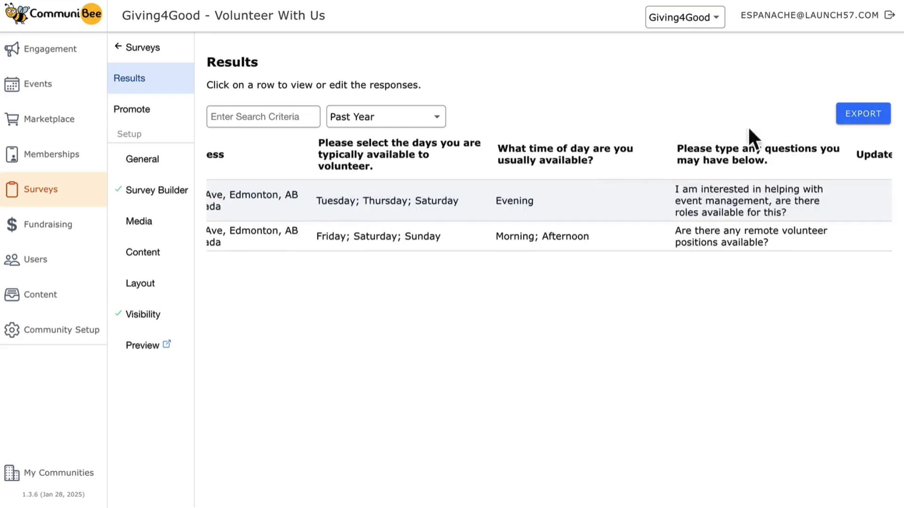
pyautogui.click(419, 121)
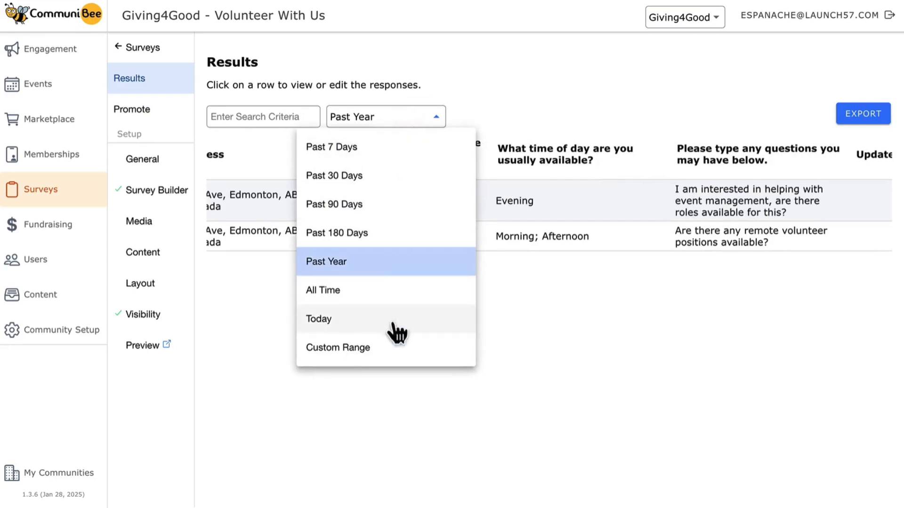
pyautogui.click(410, 126)
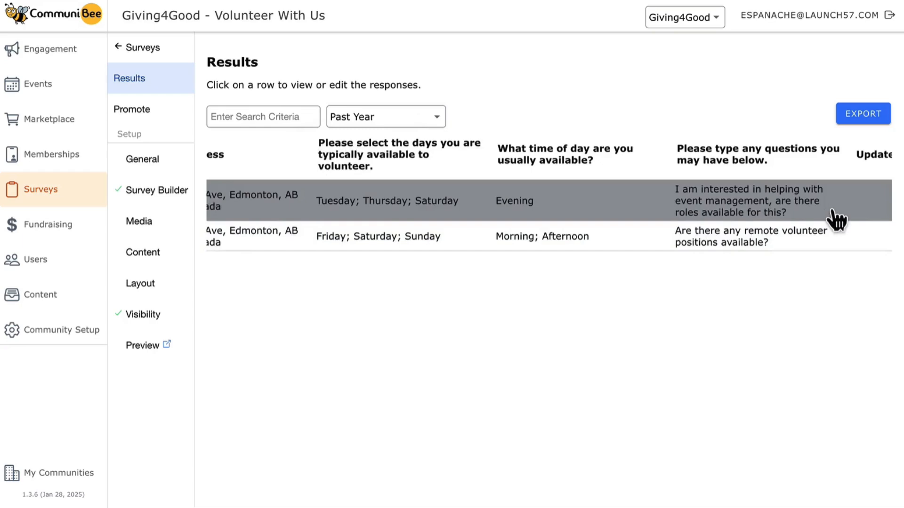
pyautogui.hscroll(10, 837, 220)
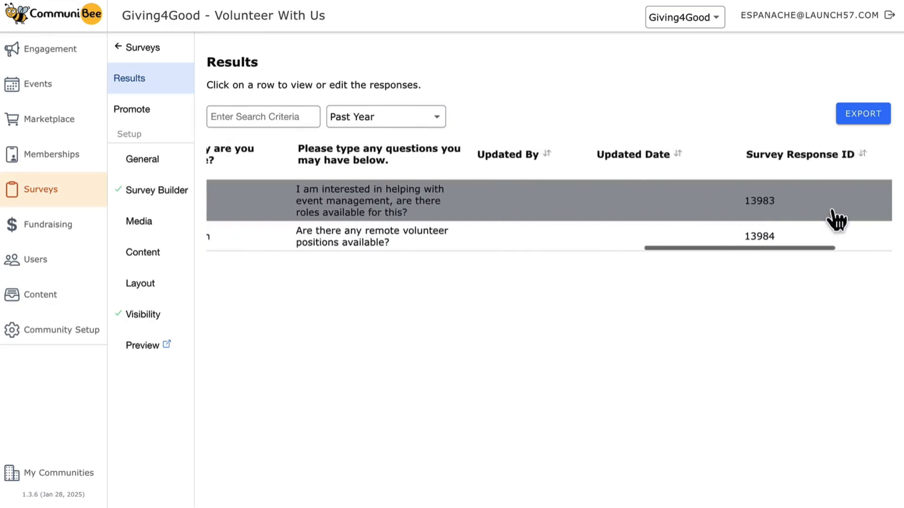
pyautogui.hscroll(3, 834, 216)
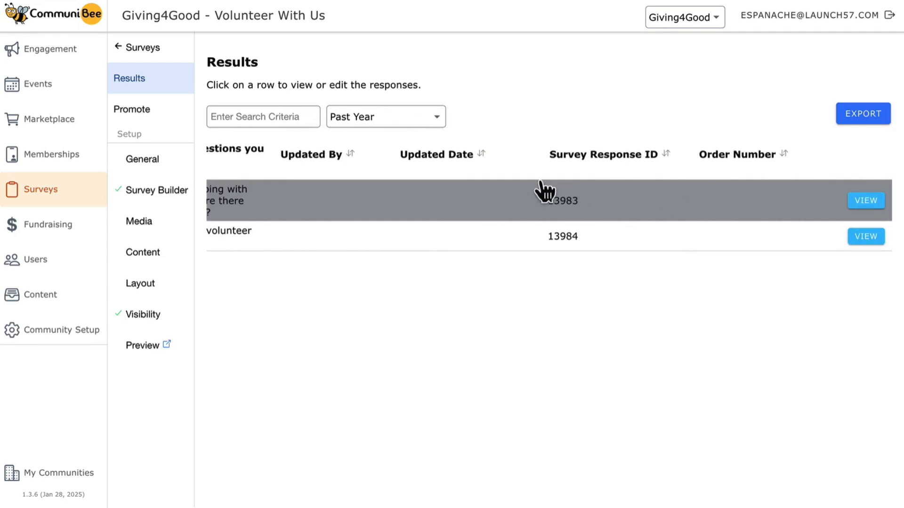
# Step: Open the first respondent's survey response and read through all the answers
pyautogui.click(438, 200)
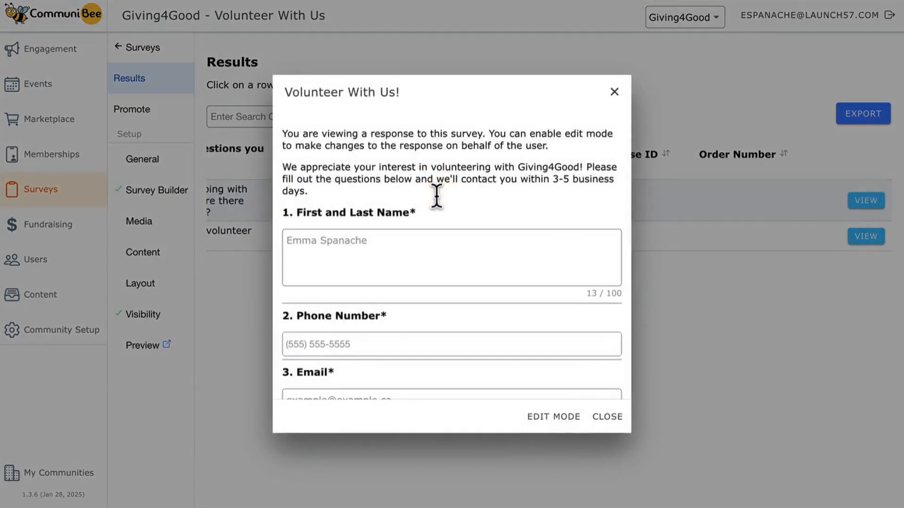
pyautogui.scroll(-5, 446, 218)
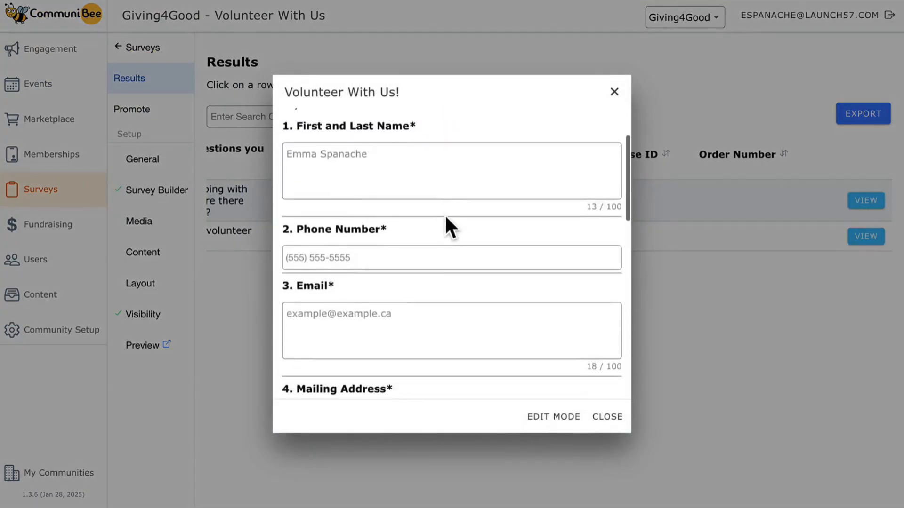
pyautogui.scroll(-8, 445, 218)
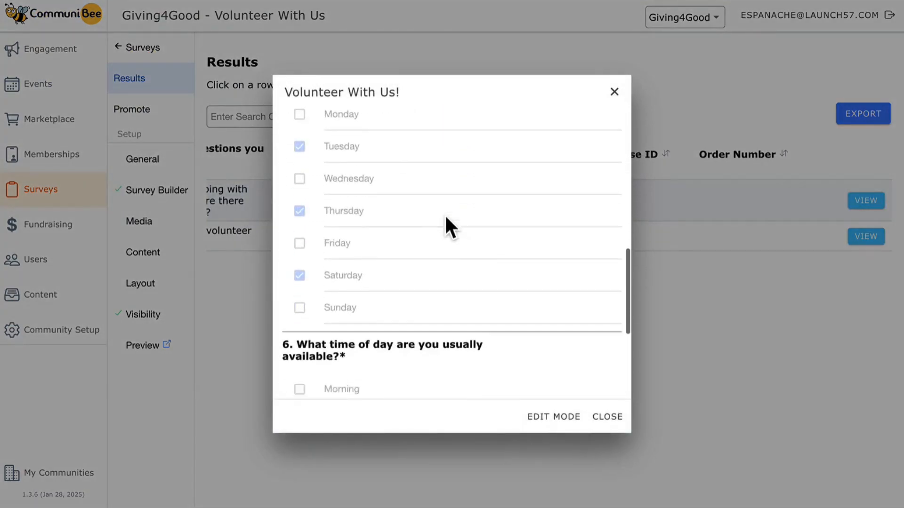
pyautogui.scroll(-2, 445, 217)
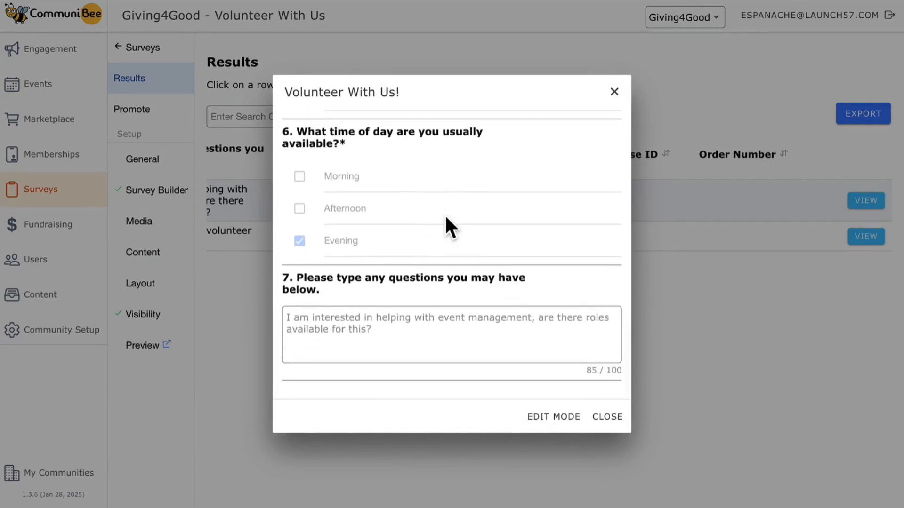
# Step: Edit the open response to add Afternoon to the usual time of day available, save the changes and close the response
pyautogui.click(548, 418)
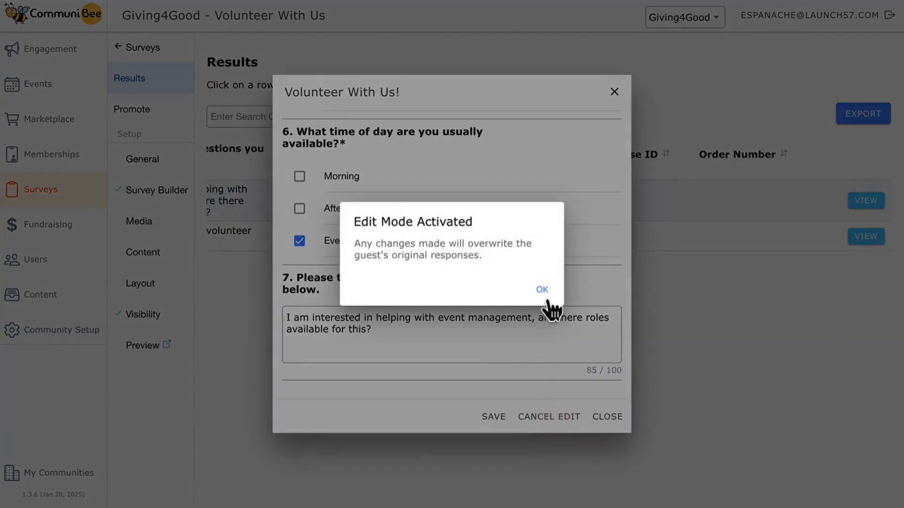
pyautogui.click(542, 290)
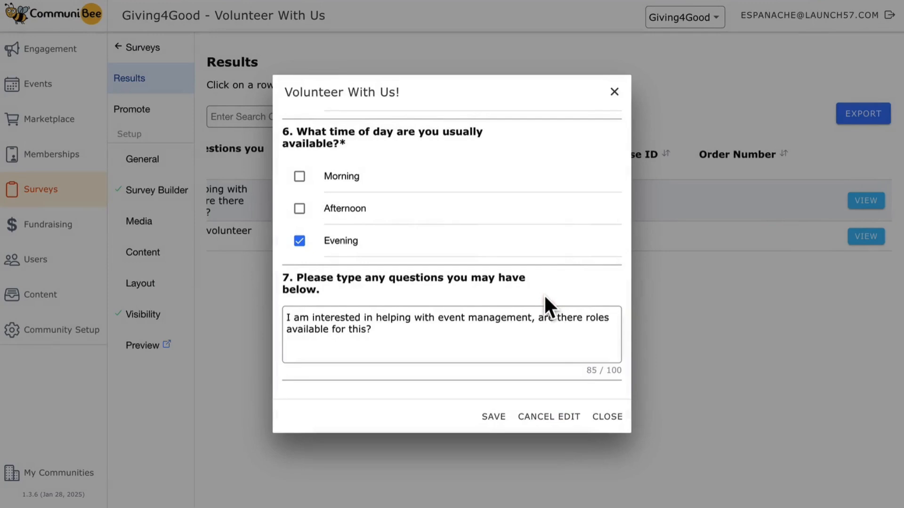
pyautogui.scroll(2, 543, 293)
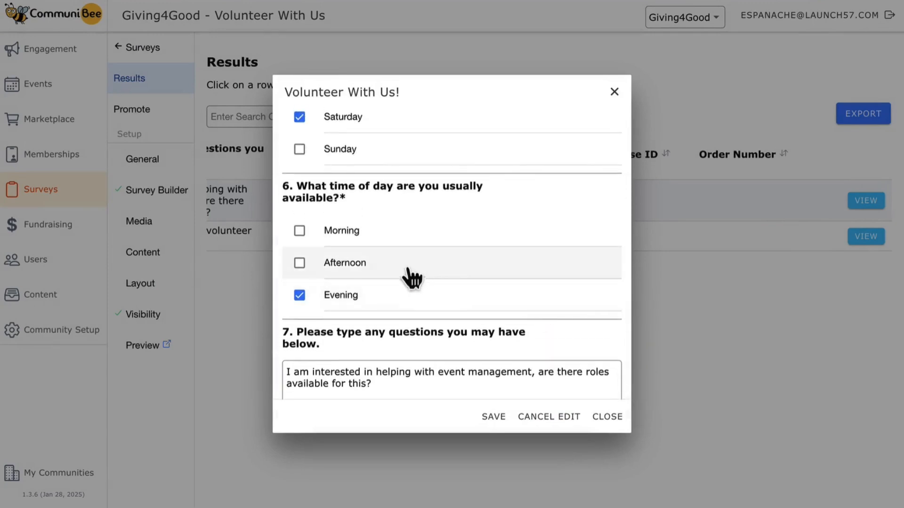
pyautogui.click(354, 266)
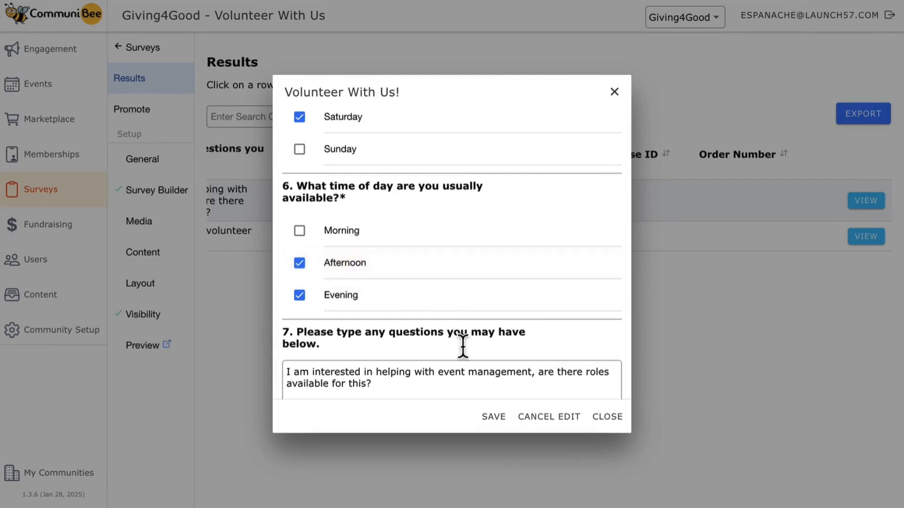
pyautogui.click(490, 418)
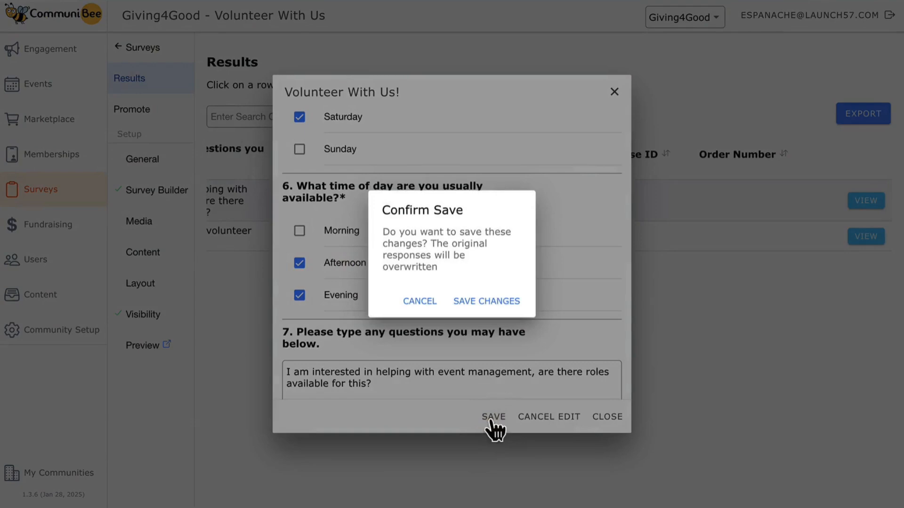
pyautogui.click(502, 301)
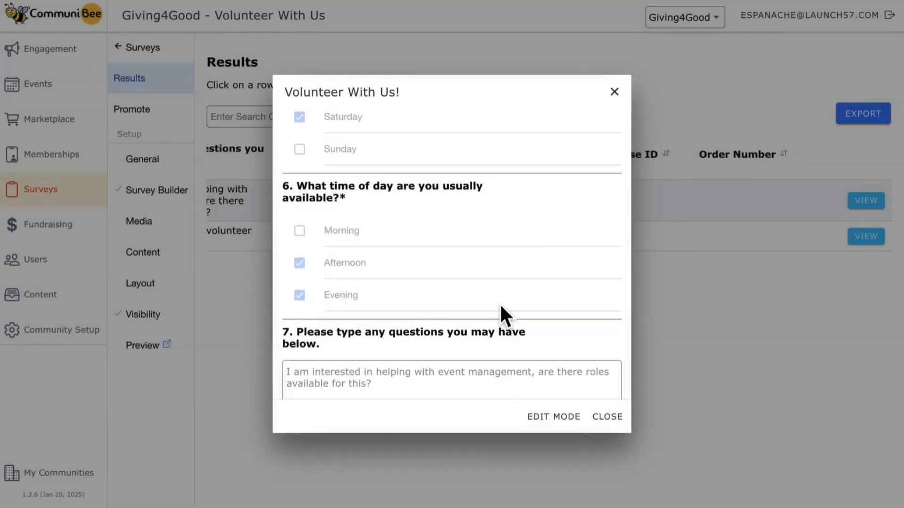
pyautogui.scroll(-1, 499, 303)
pyautogui.click(613, 417)
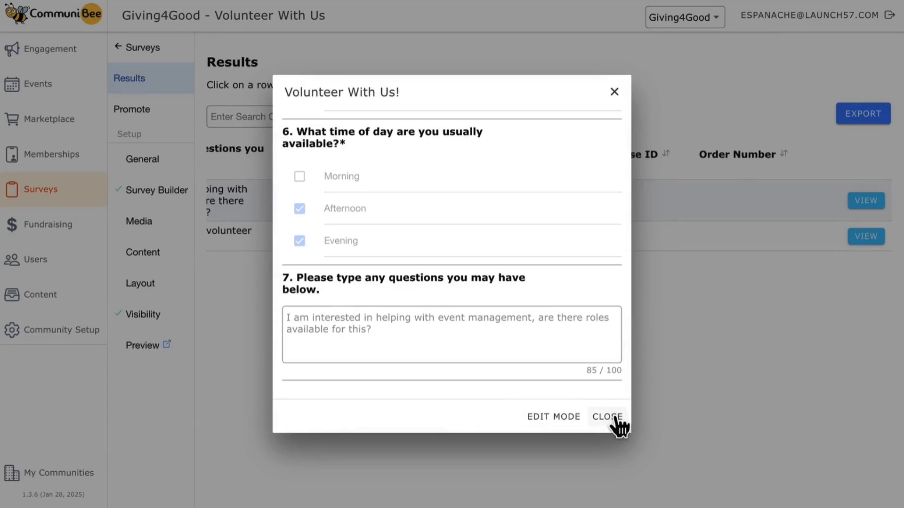